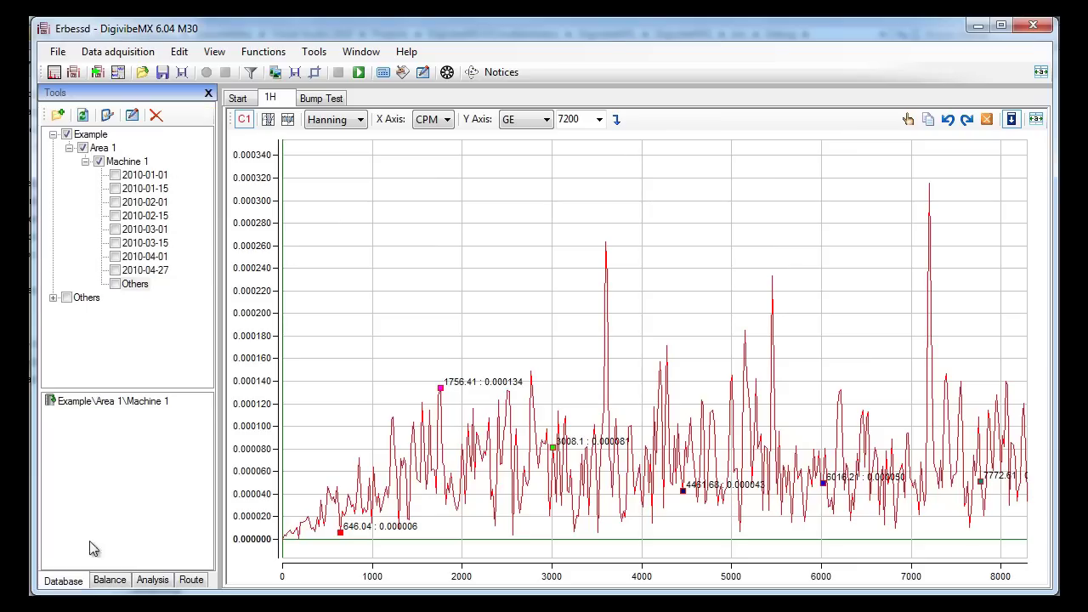
Close the 1H spectrum view.
{"action": "left_click_drag", "start_coordinate": [220, 245], "coordinate": [226, 244]}
{"action": "left_click", "coordinate": [239, 98]}
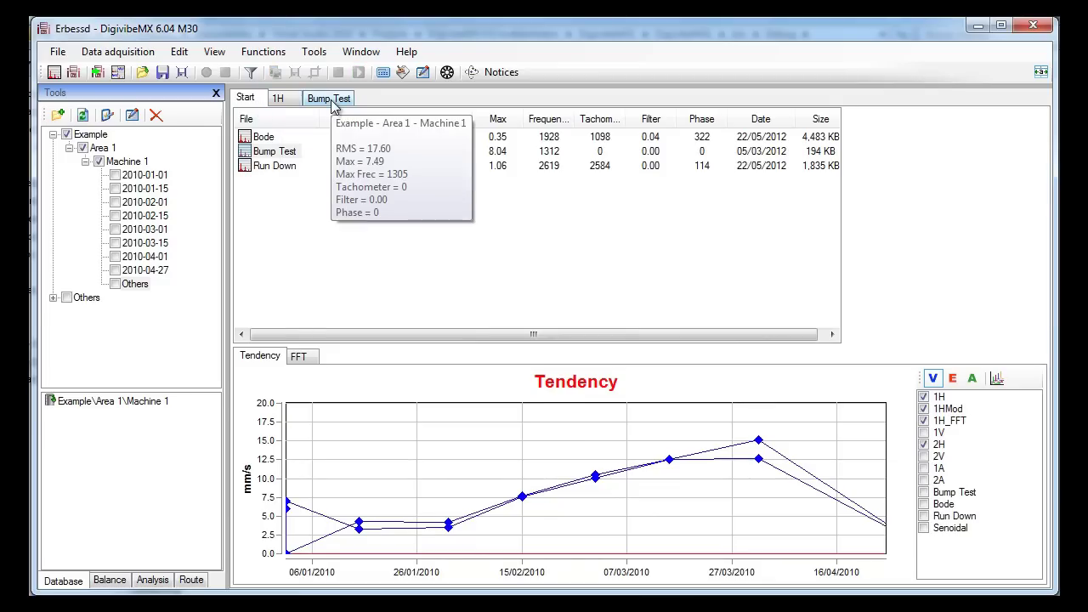
{"action": "left_click", "coordinate": [280, 97]}
{"action": "right_click", "coordinate": [285, 101]}
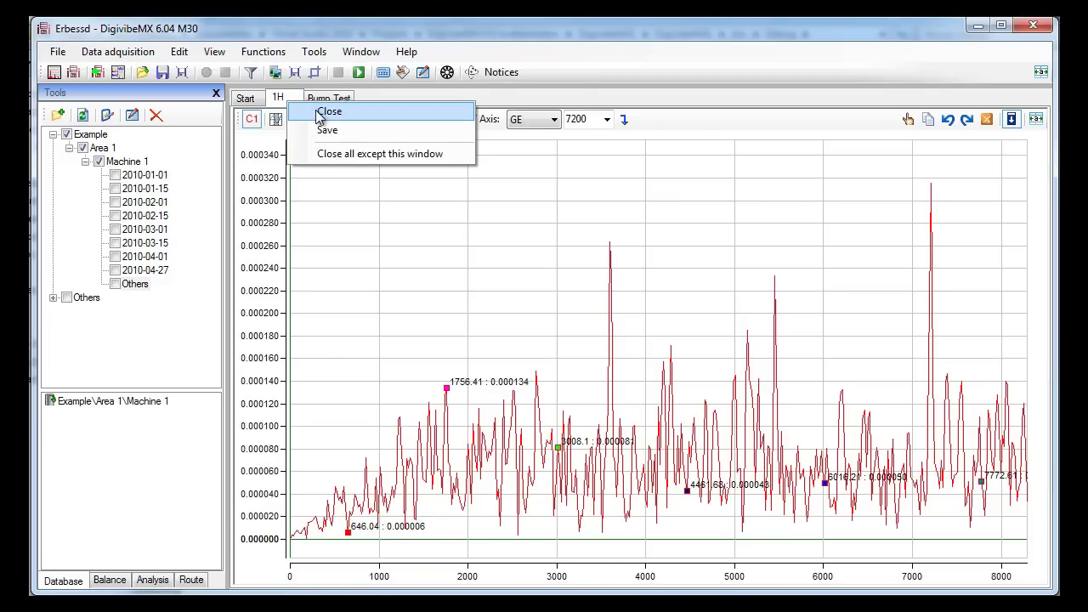
{"action": "left_click", "coordinate": [323, 112]}
Close the Bump Test view and open the Run Down record.
{"action": "left_click", "coordinate": [291, 99]}
{"action": "right_click", "coordinate": [304, 100]}
{"action": "left_click", "coordinate": [328, 111]}
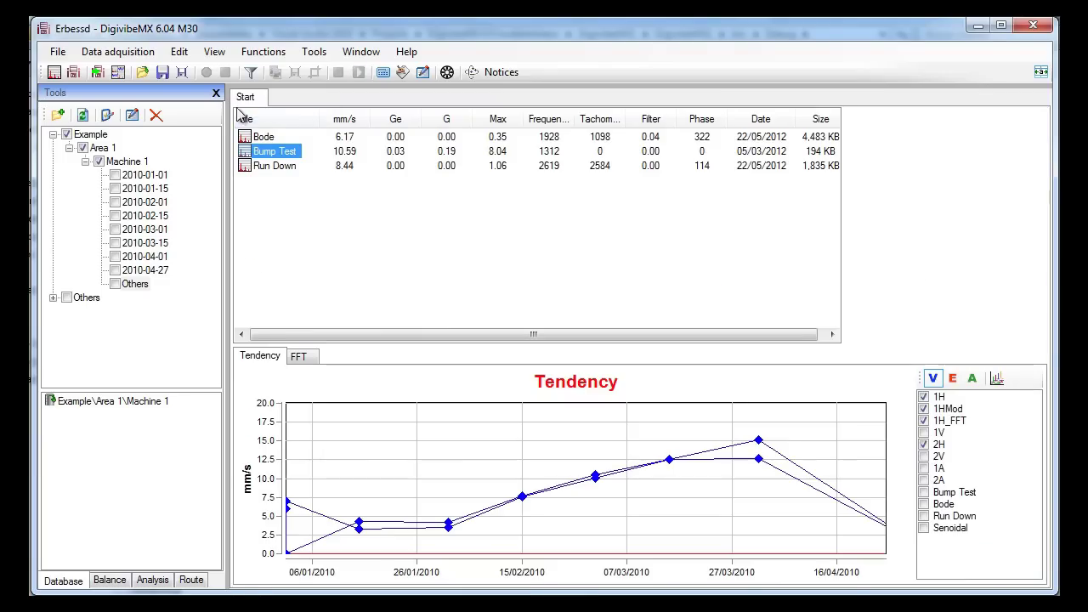
{"action": "left_click", "coordinate": [242, 168]}
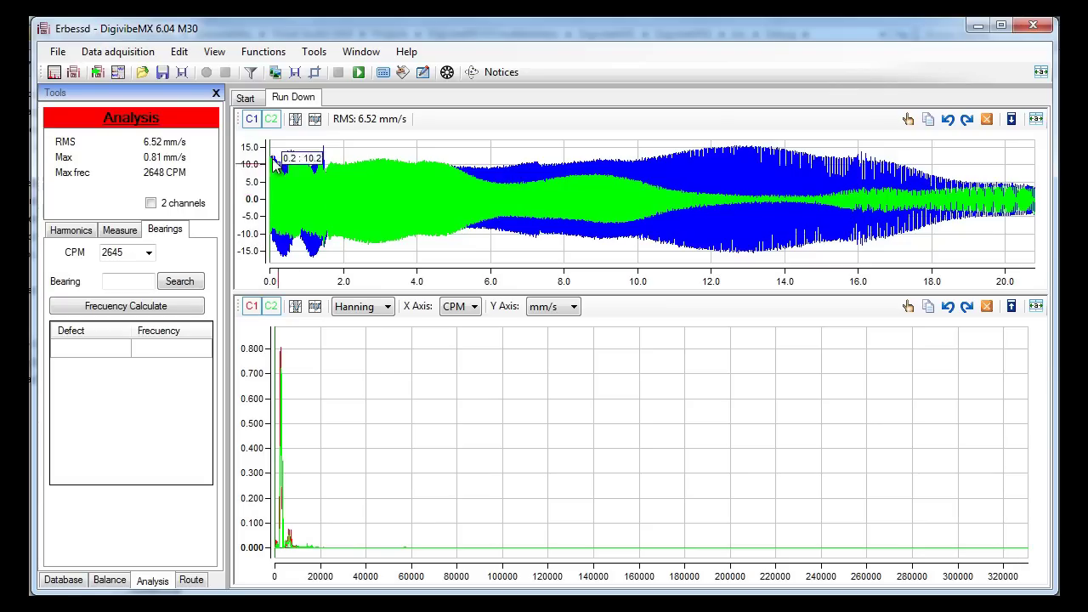
Hide channel 2, zoom the waveform to its first 1.5 s and the spectrum below 10000 CPM.
{"action": "left_click", "coordinate": [274, 120]}
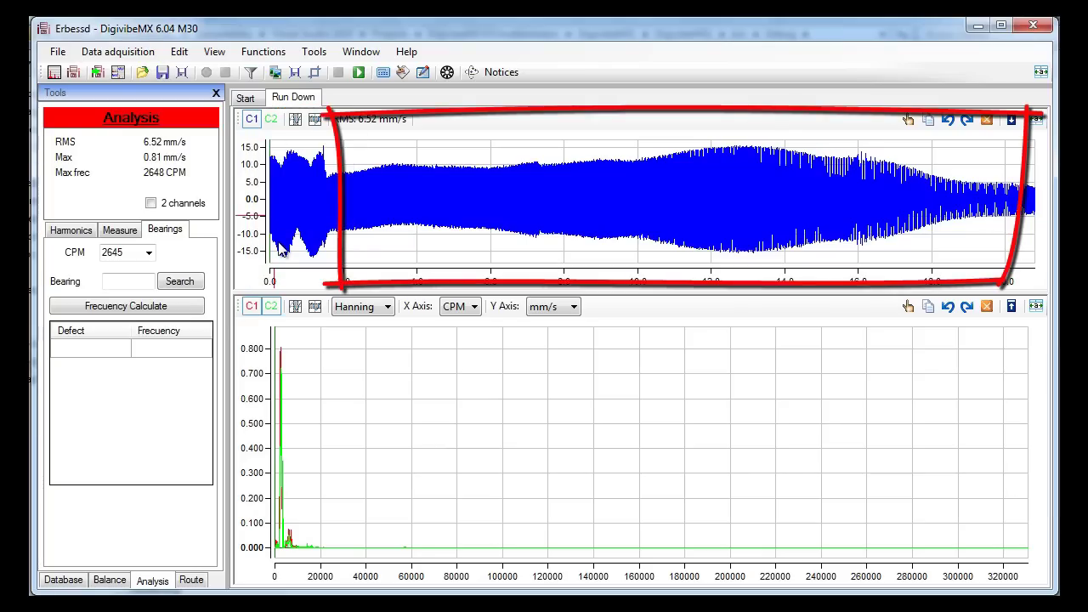
{"action": "mouse_move", "coordinate": [286, 290]}
{"action": "left_click", "coordinate": [272, 309]}
{"action": "left_click_drag", "start_coordinate": [358, 383], "coordinate": [233, 400]}
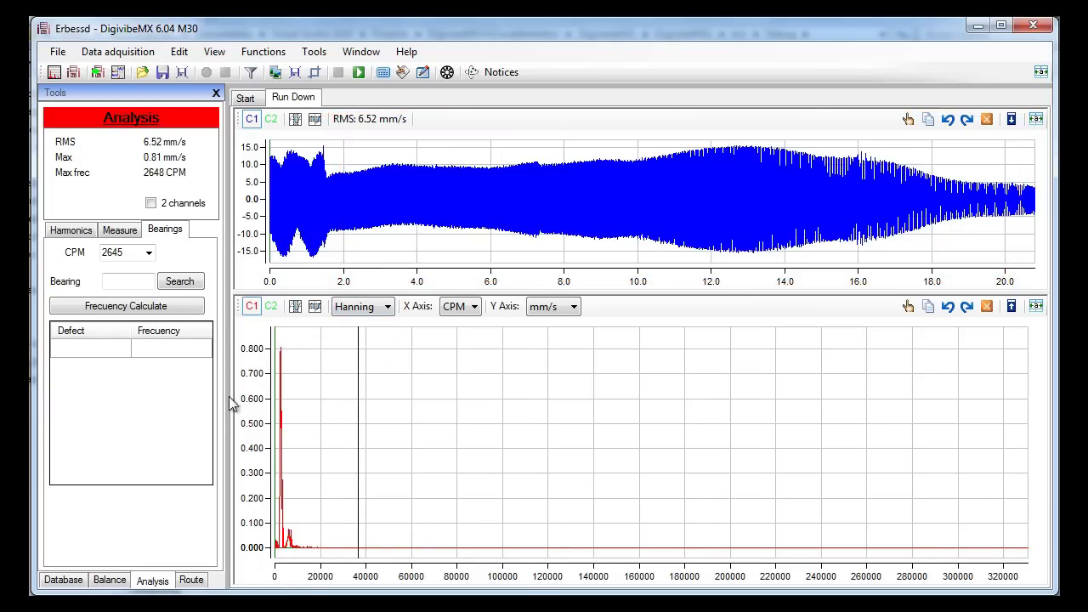
{"action": "left_click_drag", "start_coordinate": [329, 172], "coordinate": [275, 180]}
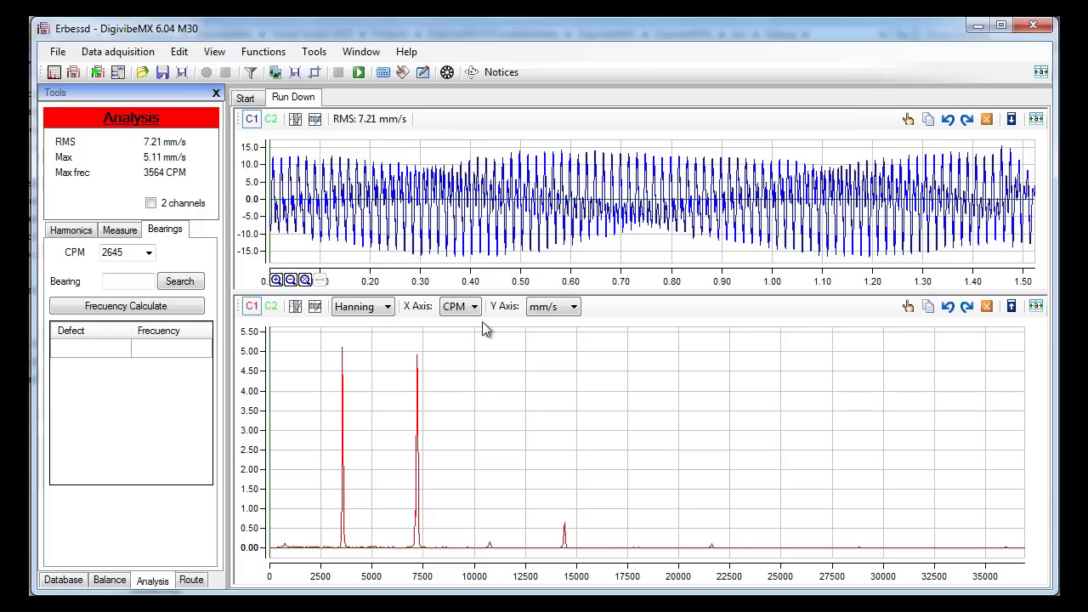
{"action": "left_click_drag", "start_coordinate": [469, 375], "coordinate": [255, 398]}
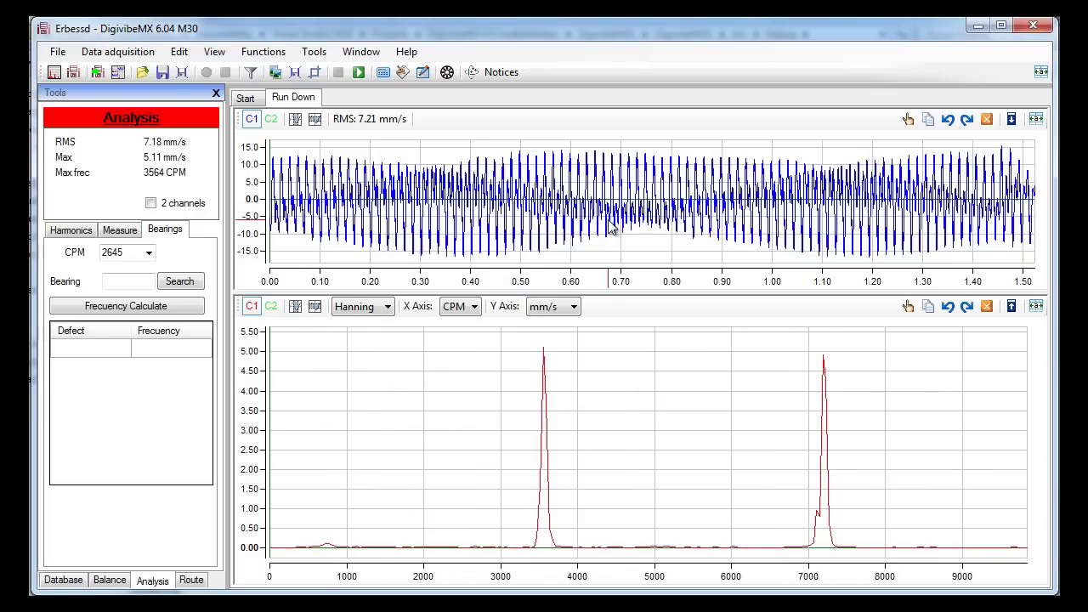
Sweep the analysed window from about 0.6–2.0 s forward to 6.15–7.55 s.
{"action": "left_click_drag", "start_coordinate": [677, 287], "coordinate": [430, 285]}
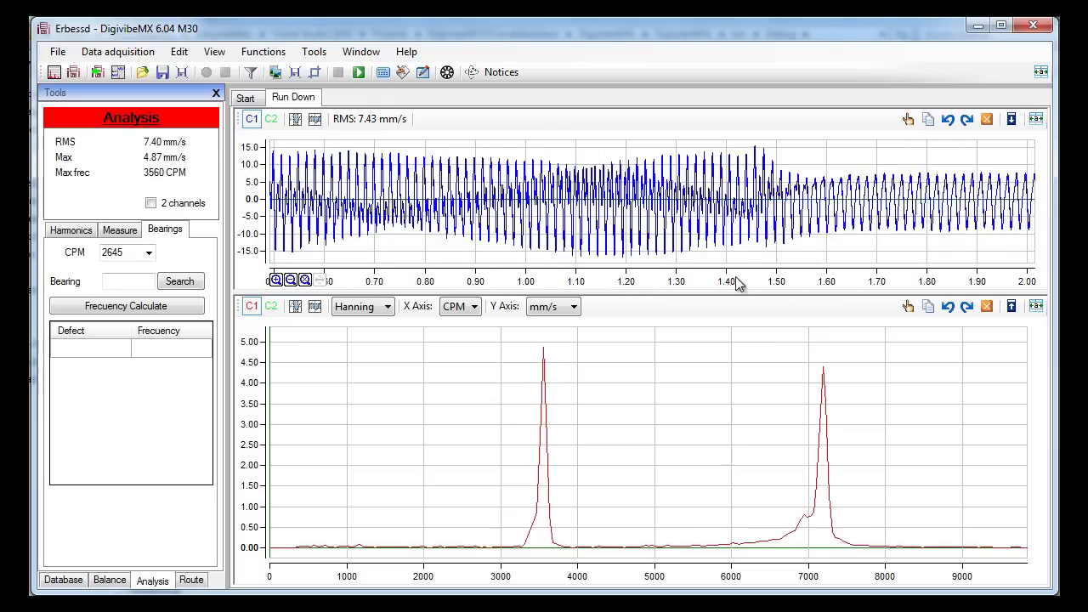
{"action": "left_click_drag", "start_coordinate": [754, 284], "coordinate": [532, 281]}
{"action": "left_click_drag", "start_coordinate": [825, 289], "coordinate": [406, 289]}
{"action": "left_click_drag", "start_coordinate": [953, 289], "coordinate": [332, 267]}
{"action": "left_click_drag", "start_coordinate": [784, 282], "coordinate": [347, 246]}
{"action": "left_click_drag", "start_coordinate": [993, 281], "coordinate": [414, 250]}
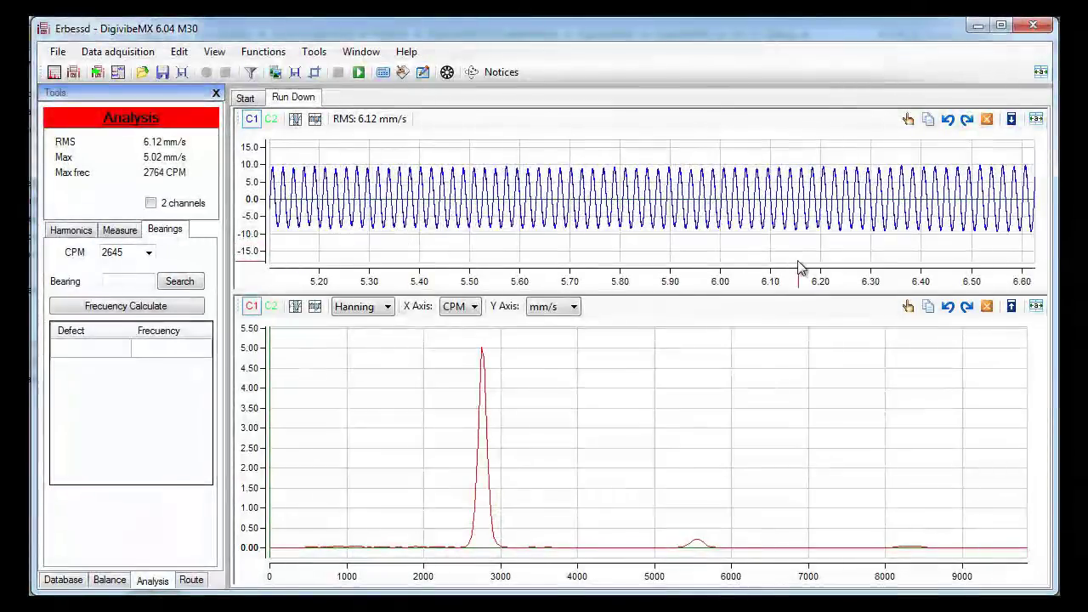
{"action": "left_click_drag", "start_coordinate": [950, 290], "coordinate": [495, 288]}
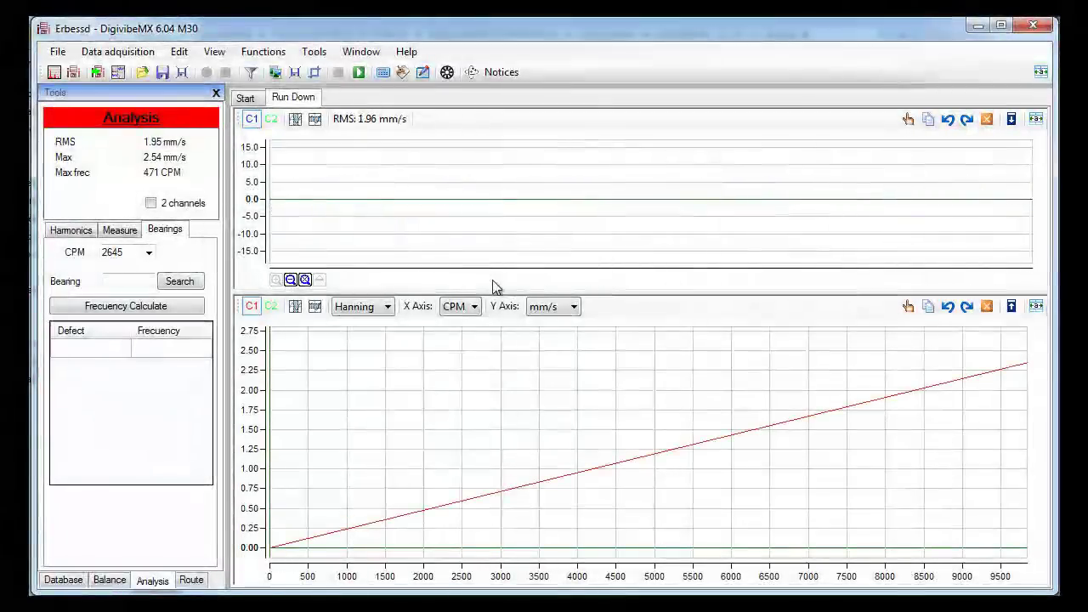
Zoom to 11.7–13.8 s, label the 1996.6 CPM peak 'Critical Frequency', then reset to 0–20 s.
{"action": "left_click", "coordinate": [989, 120]}
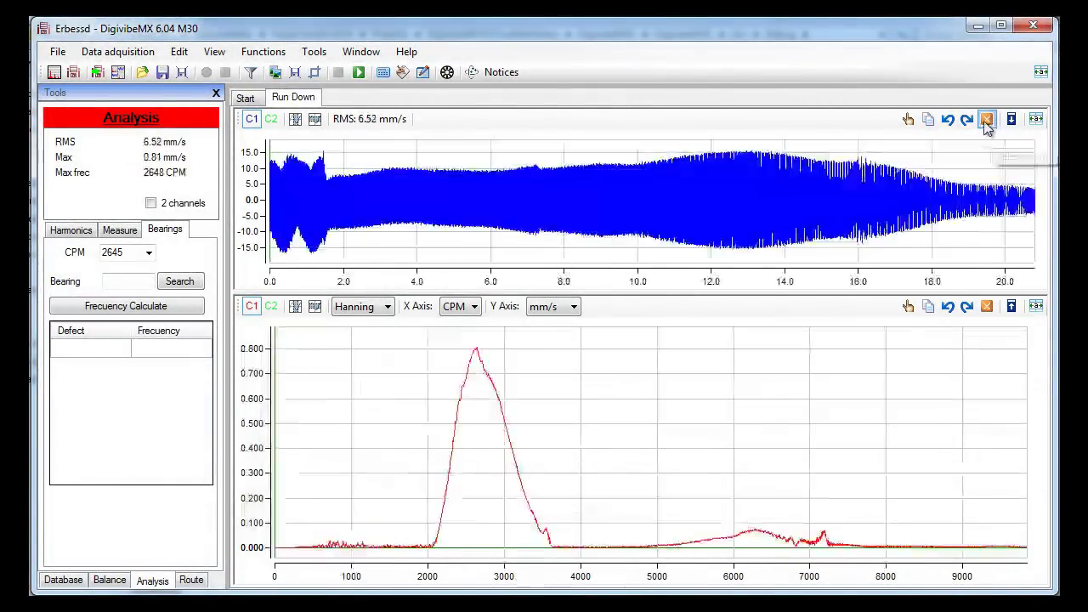
{"action": "left_click_drag", "start_coordinate": [702, 167], "coordinate": [780, 176]}
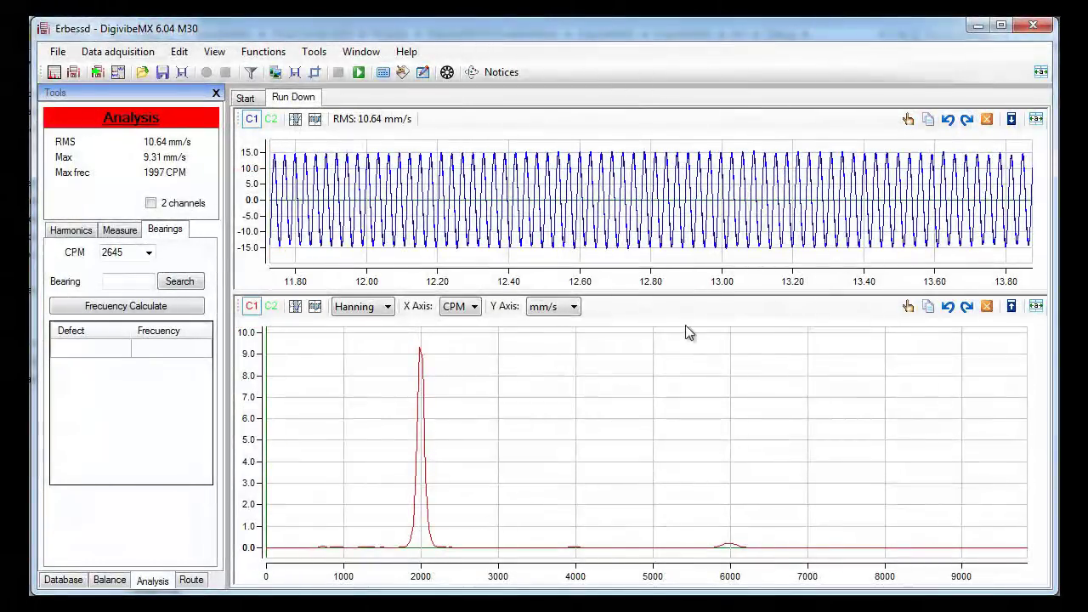
{"action": "right_click", "coordinate": [421, 351]}
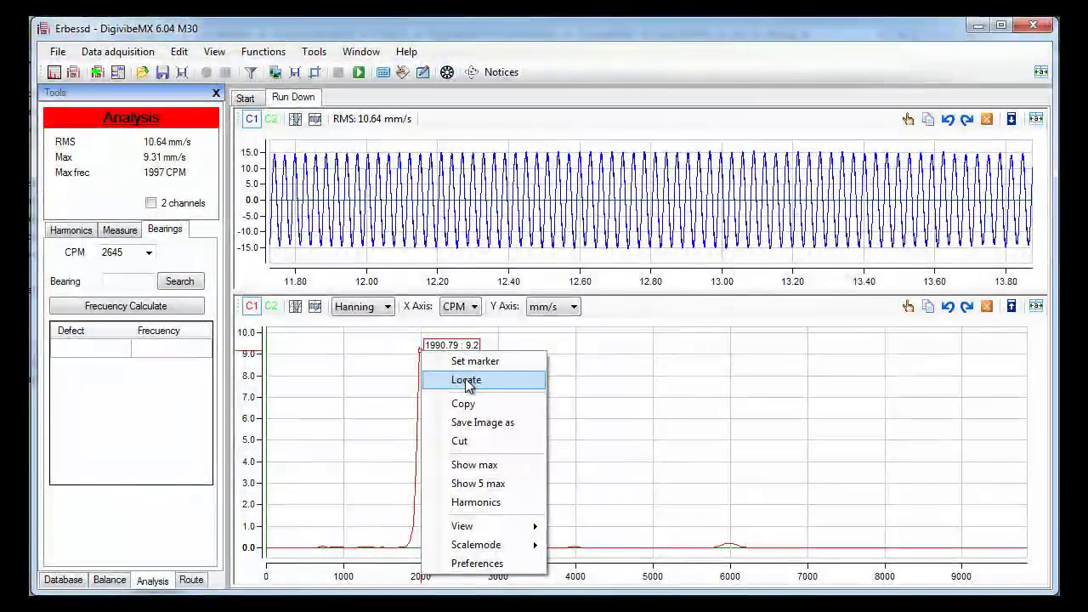
{"action": "left_click", "coordinate": [466, 382]}
{"action": "left_click_drag", "start_coordinate": [478, 372], "coordinate": [441, 375]}
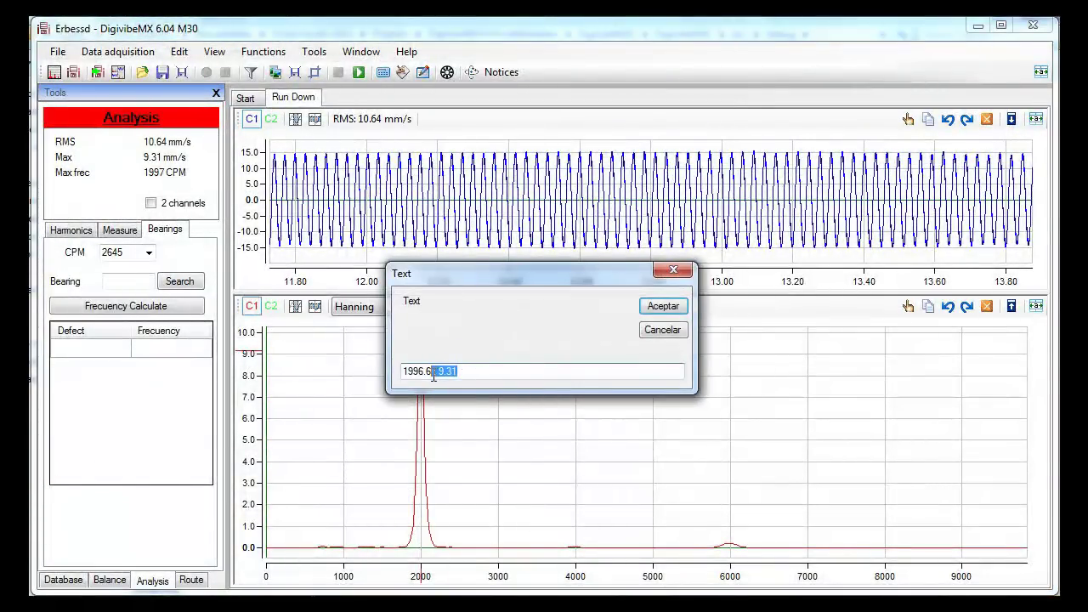
{"action": "type", "text": "Critical "}
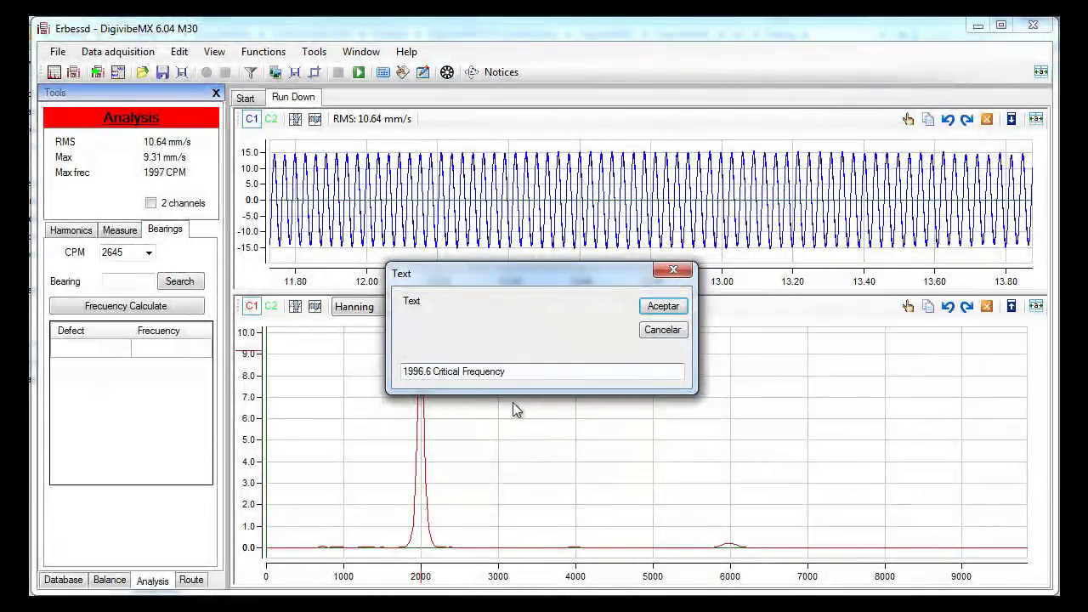
{"action": "type", "text": "Frequency"}
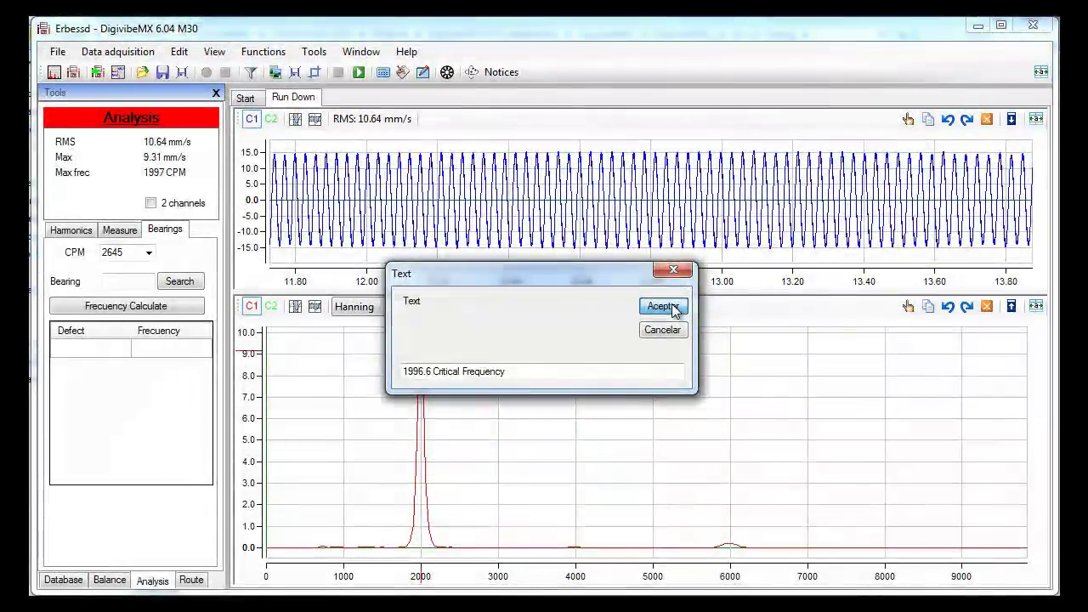
{"action": "left_click", "coordinate": [671, 307]}
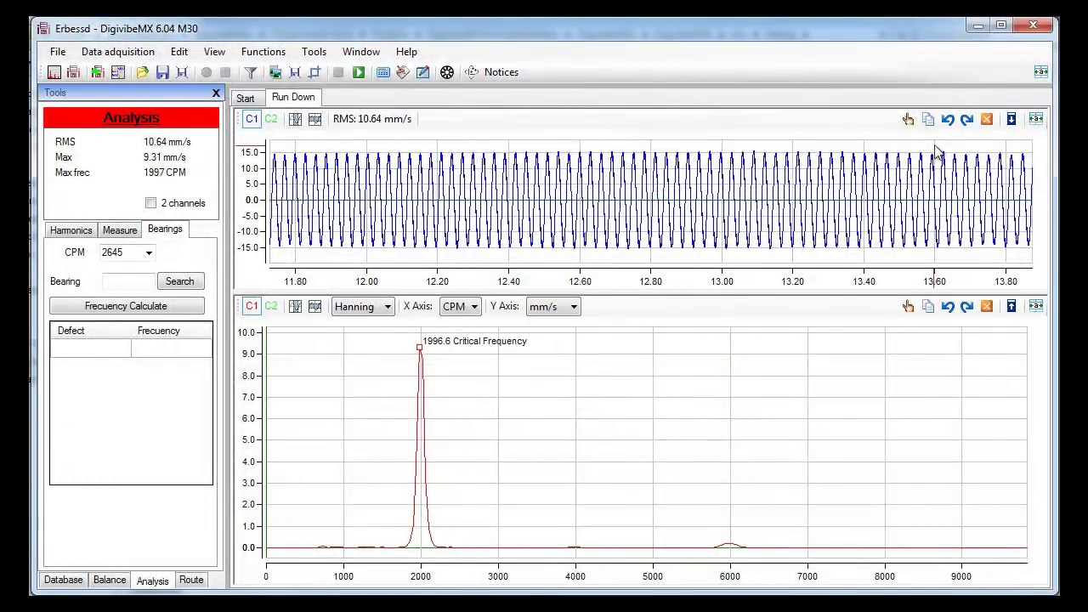
{"action": "left_click", "coordinate": [988, 121]}
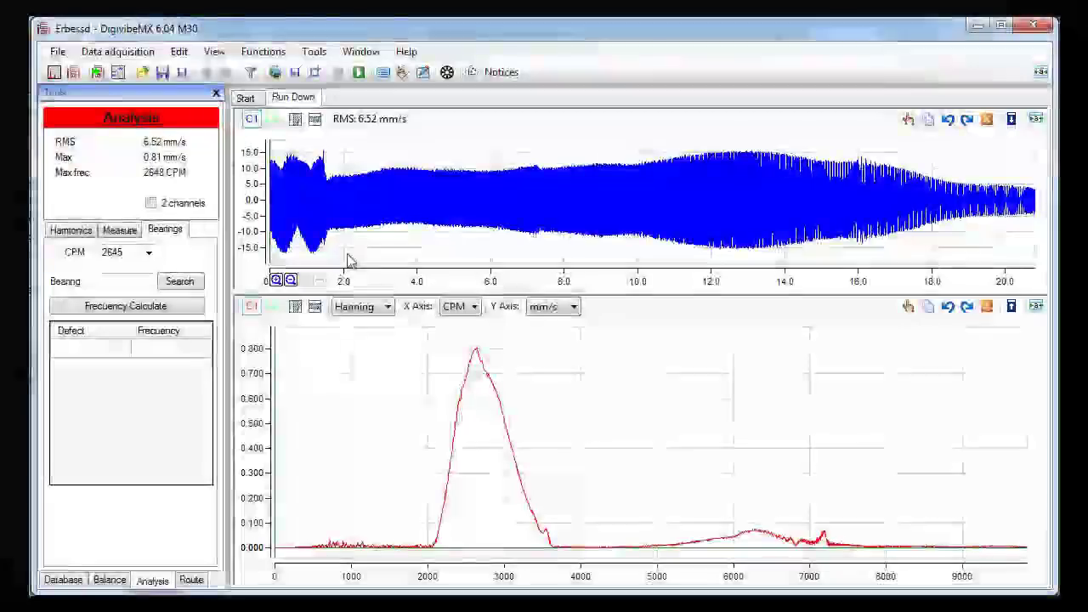
Show only channel 2 on both charts and zoom the waveform to 8.6–9.9 s.
{"action": "left_click", "coordinate": [271, 119]}
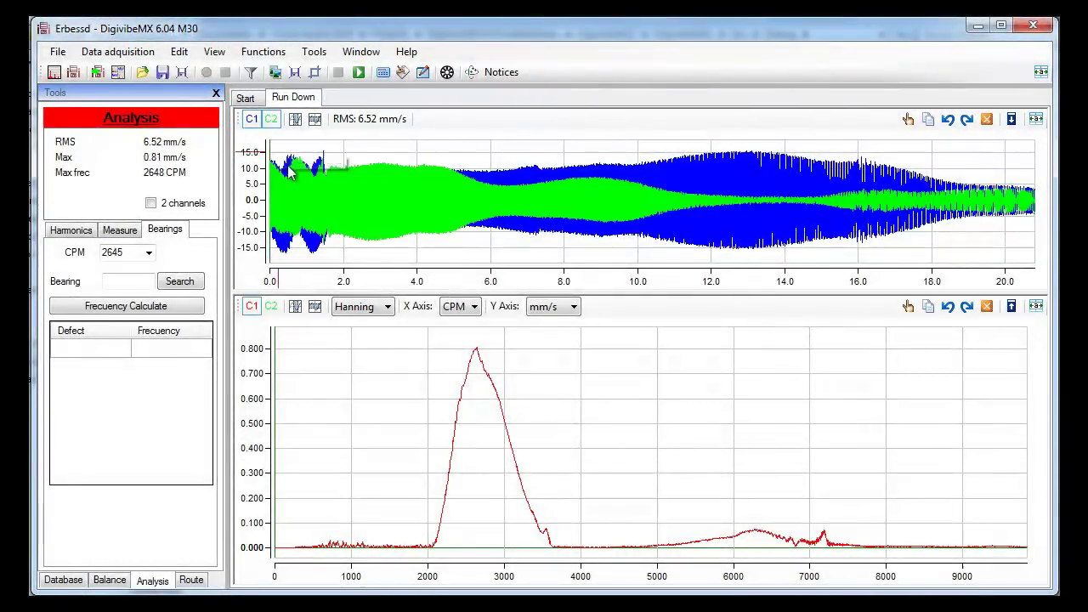
{"action": "left_click", "coordinate": [271, 307]}
{"action": "left_click", "coordinate": [252, 119]}
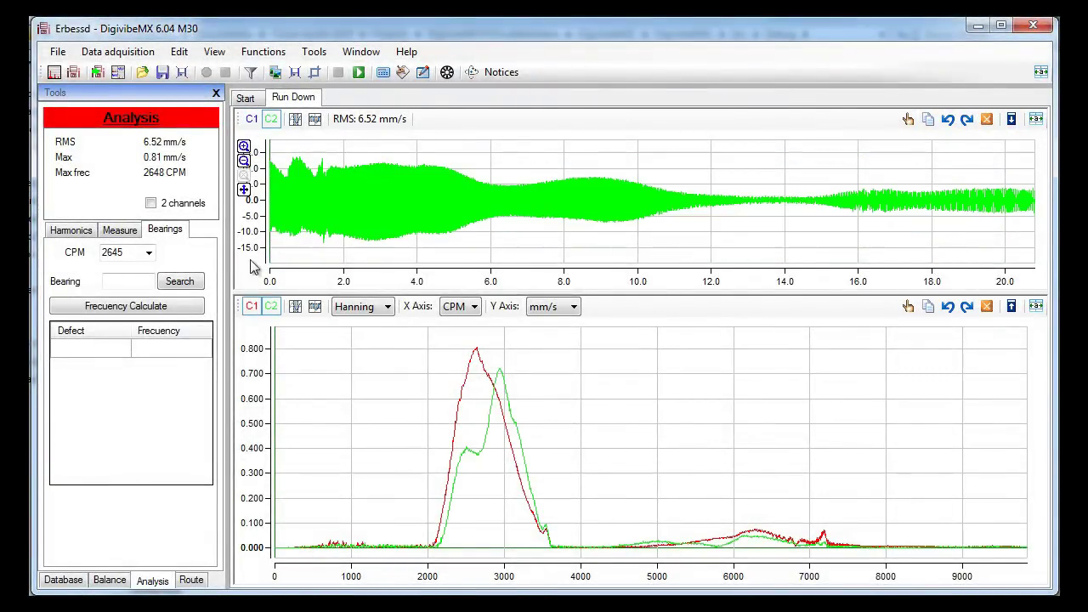
{"action": "left_click", "coordinate": [253, 307]}
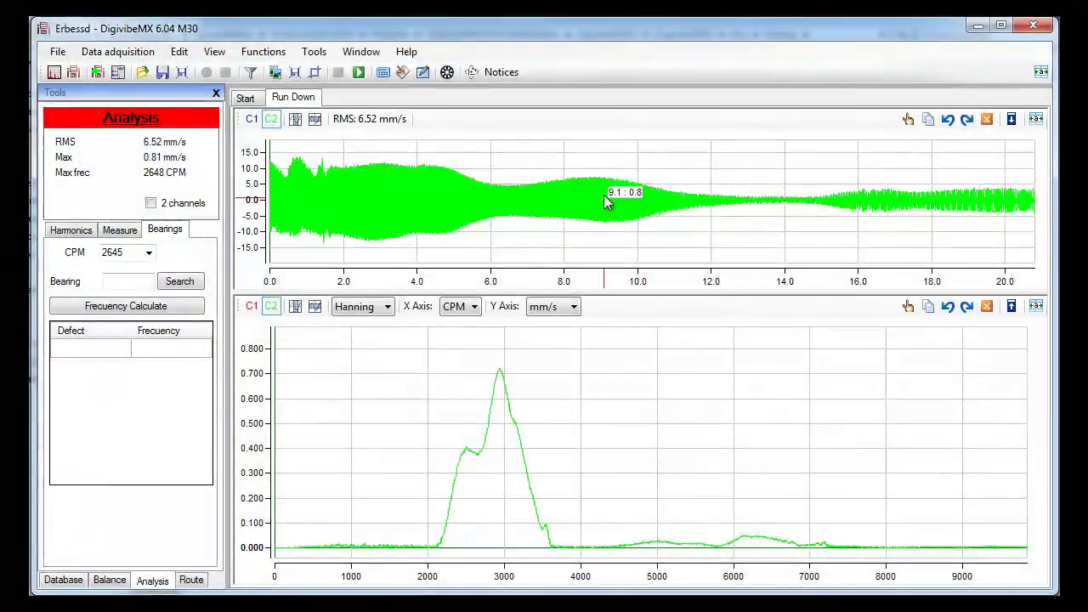
{"action": "left_click_drag", "start_coordinate": [585, 183], "coordinate": [637, 210]}
Label channel 2's 2376.1 CPM spectrum peak 'Critical Frequency'.
{"action": "left_click", "coordinate": [451, 358]}
{"action": "right_click", "coordinate": [478, 367]}
{"action": "left_click", "coordinate": [486, 379]}
{"action": "left_click", "coordinate": [462, 374]}
{"action": "type", "text": "Critical Fre"}
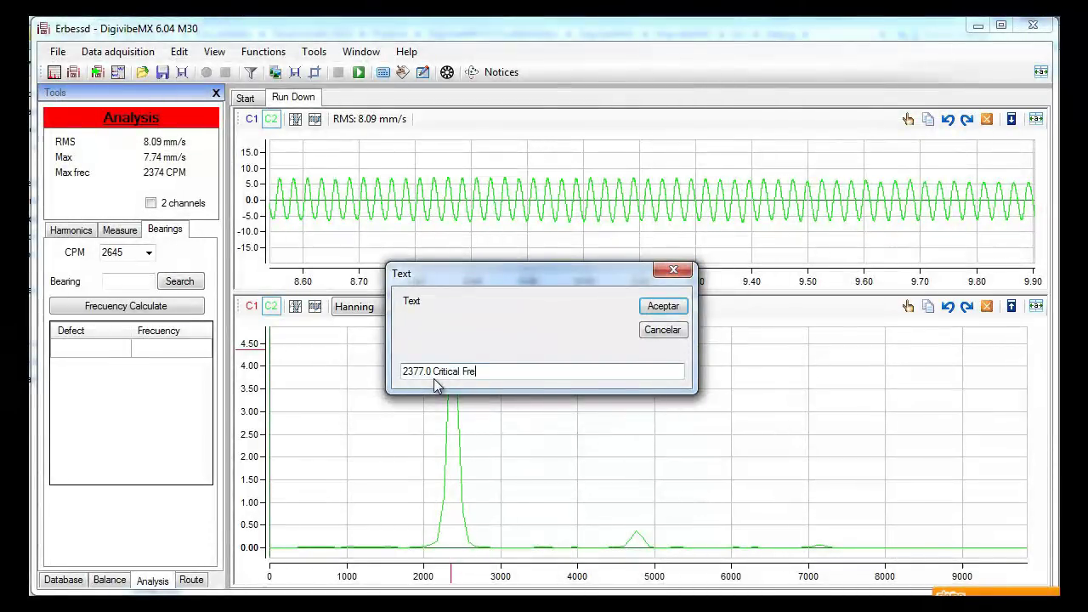
{"action": "type", "text": "quency"}
{"action": "left_click", "coordinate": [650, 307]}
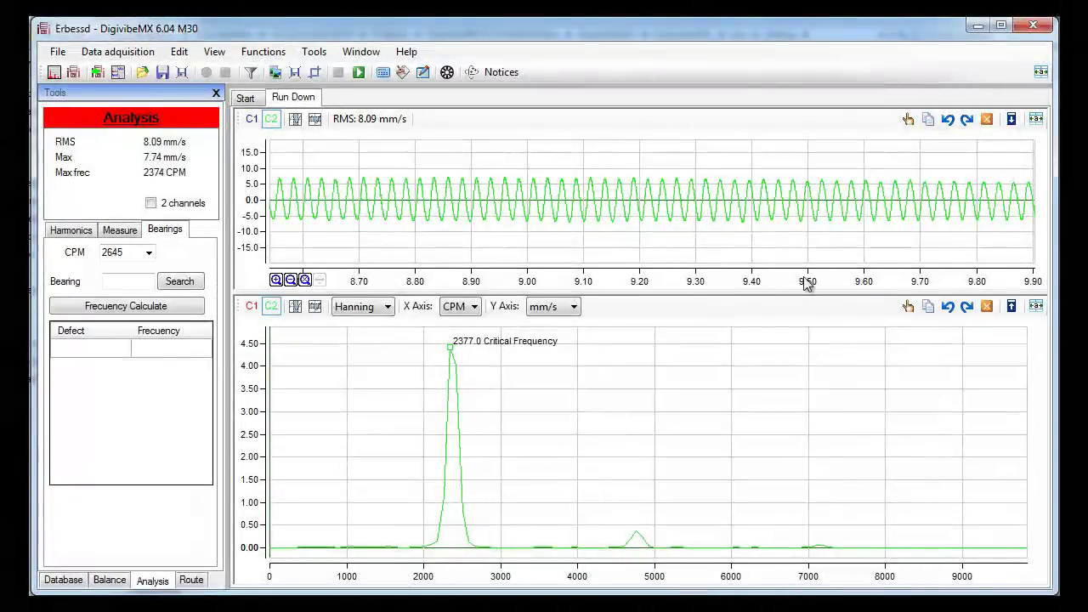
Add a vertical-axis Critical Frequency label at the same peak.
{"action": "right_click", "coordinate": [458, 354]}
{"action": "left_click", "coordinate": [502, 379]}
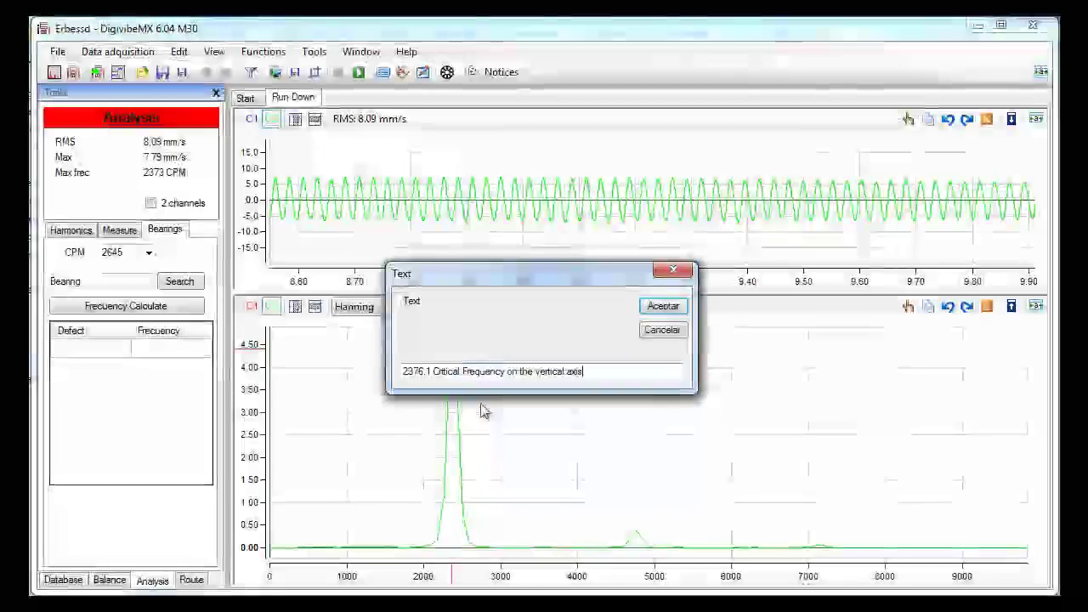
{"action": "left_click", "coordinate": [666, 310]}
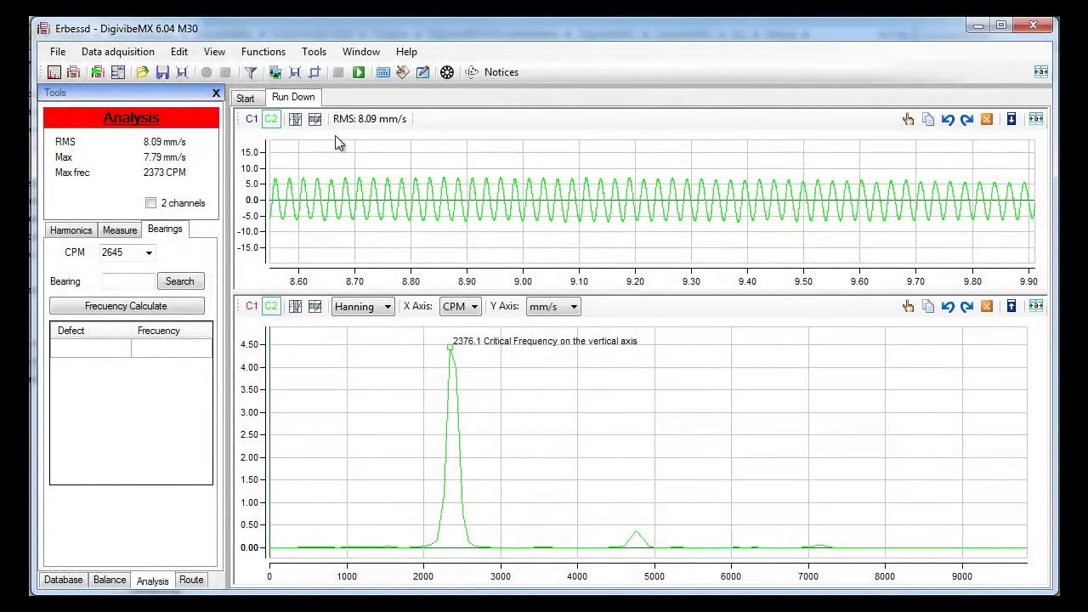
Restore channel 1 on both charts and reset both to their full range.
{"action": "left_click", "coordinate": [252, 119]}
{"action": "left_click", "coordinate": [252, 307]}
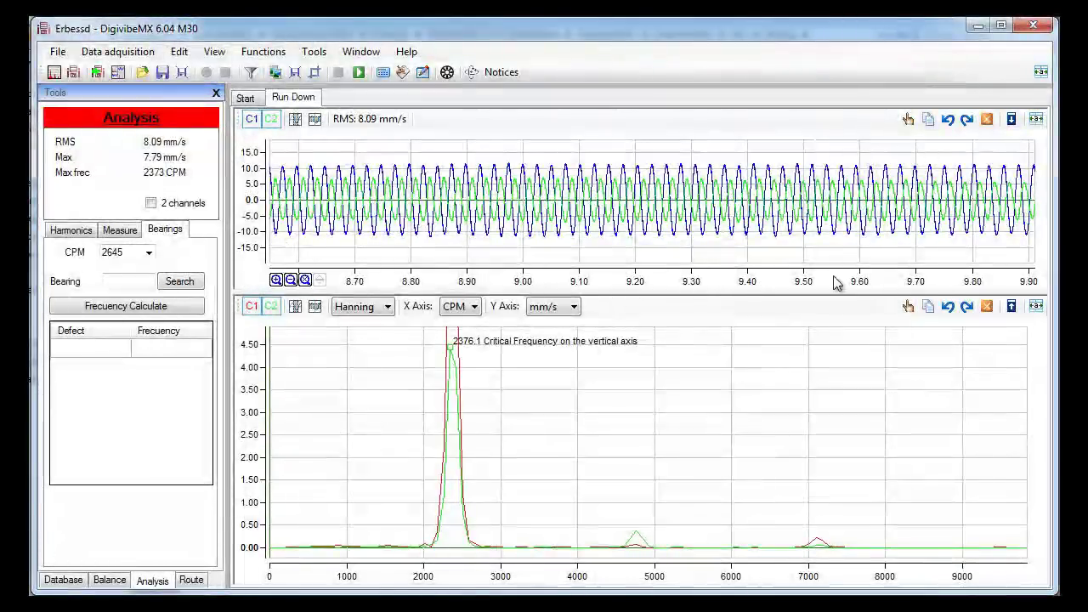
{"action": "left_click", "coordinate": [972, 307]}
{"action": "left_click", "coordinate": [988, 118]}
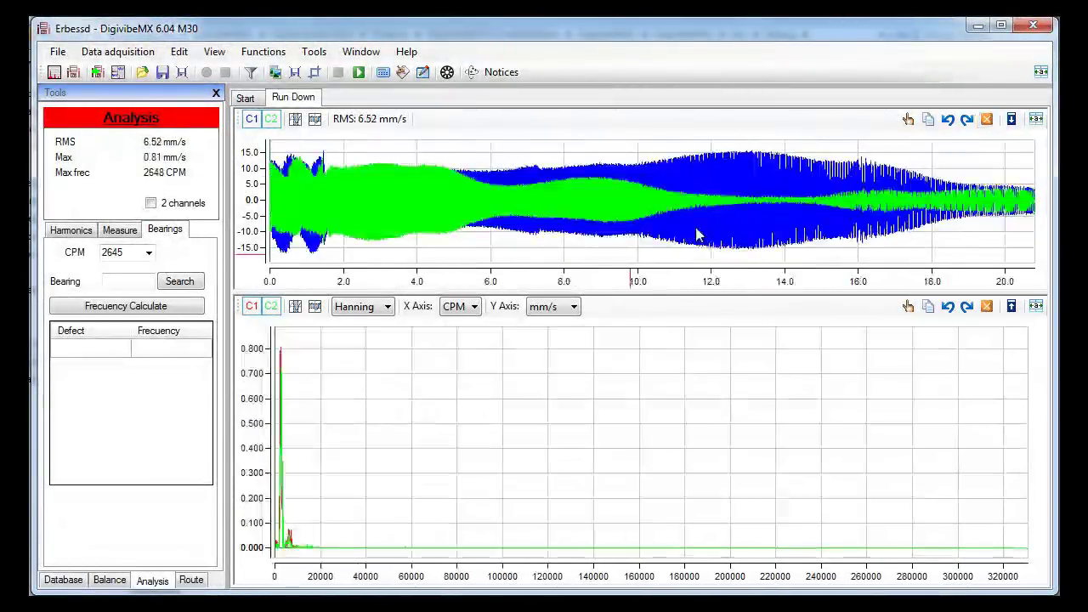
Zoom the spectrum to 0–24000 CPM and open an orbit plot of the Run Down record.
{"action": "left_click_drag", "start_coordinate": [338, 391], "coordinate": [266, 410]}
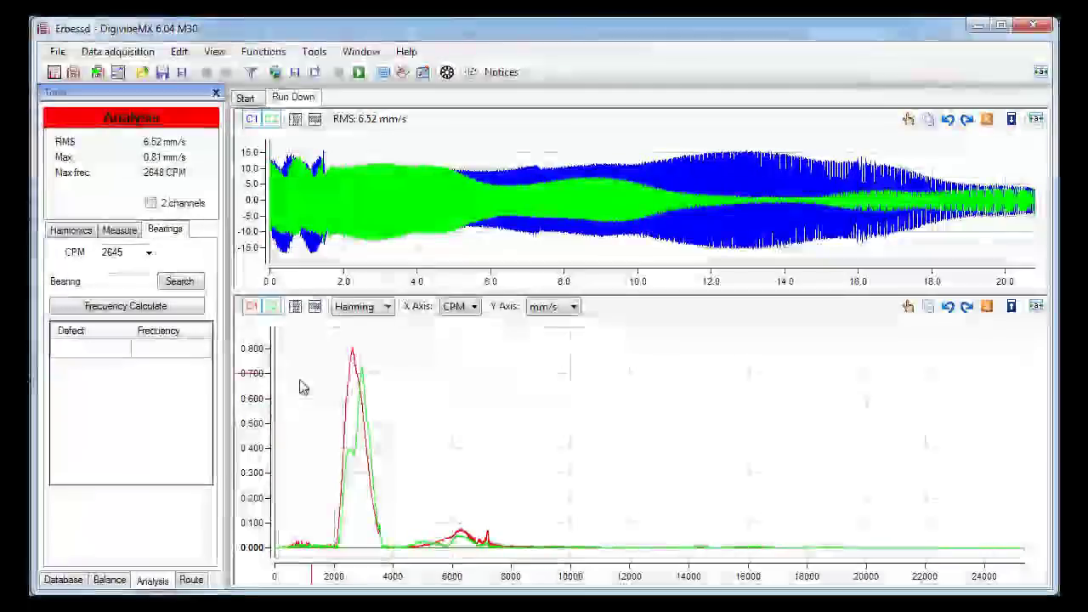
{"action": "left_click", "coordinate": [315, 52]}
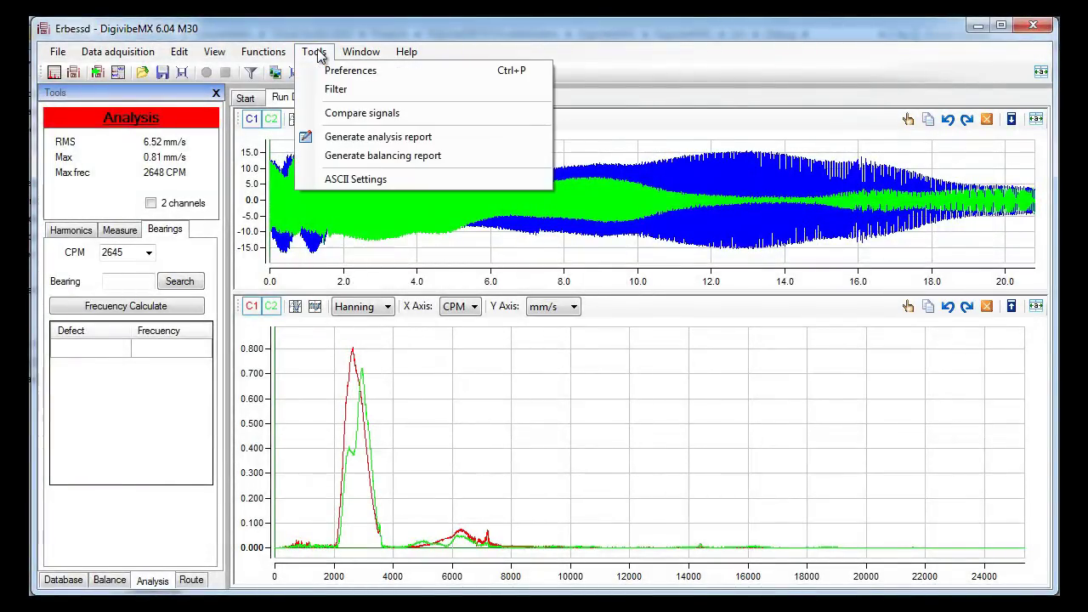
{"action": "left_click", "coordinate": [292, 52]}
{"action": "left_click", "coordinate": [277, 91]}
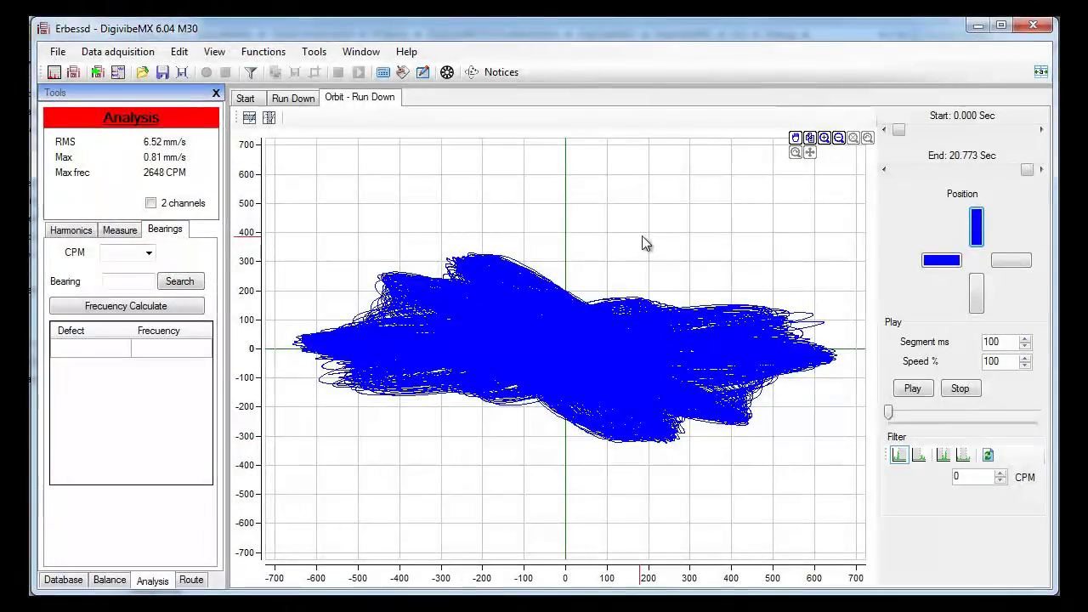
Toggle the horizontal probe position, set Segment to 40 ms, and start orbit playback.
{"action": "left_click", "coordinate": [1016, 261]}
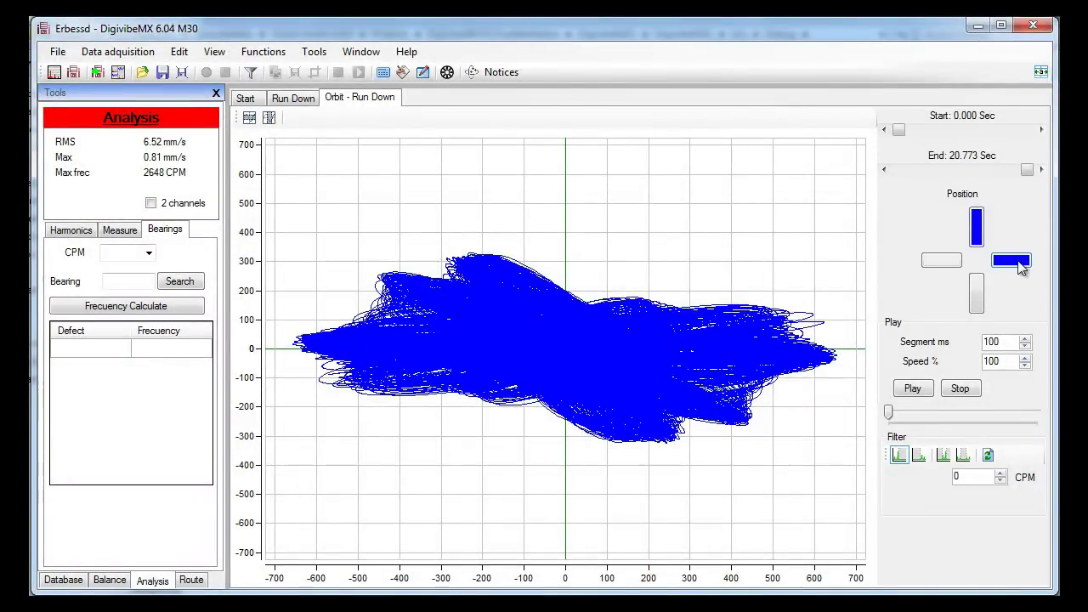
{"action": "left_click", "coordinate": [941, 261]}
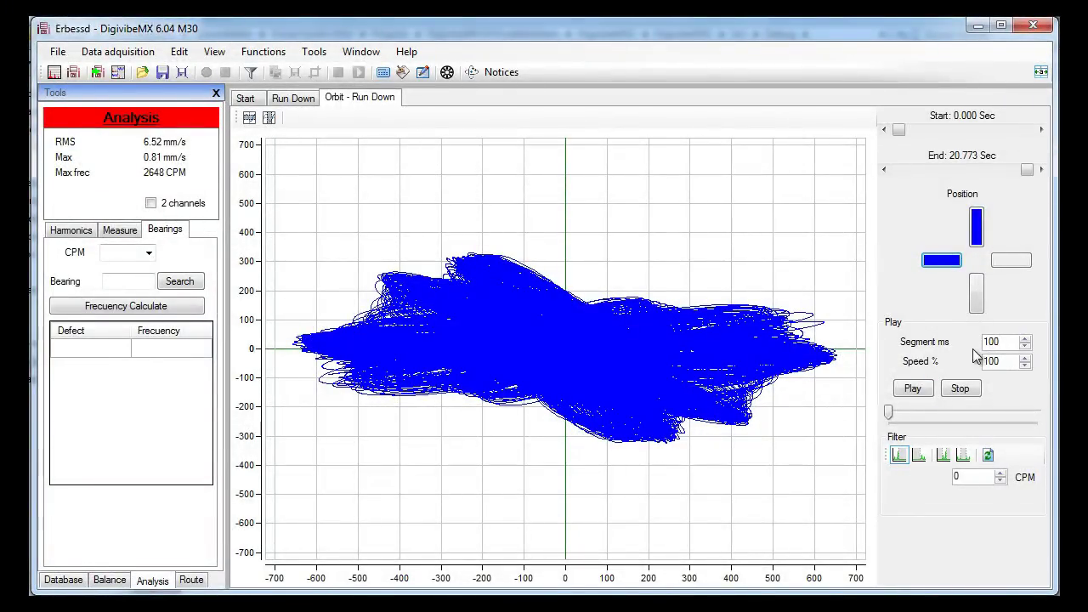
{"action": "left_click", "coordinate": [1025, 346]}
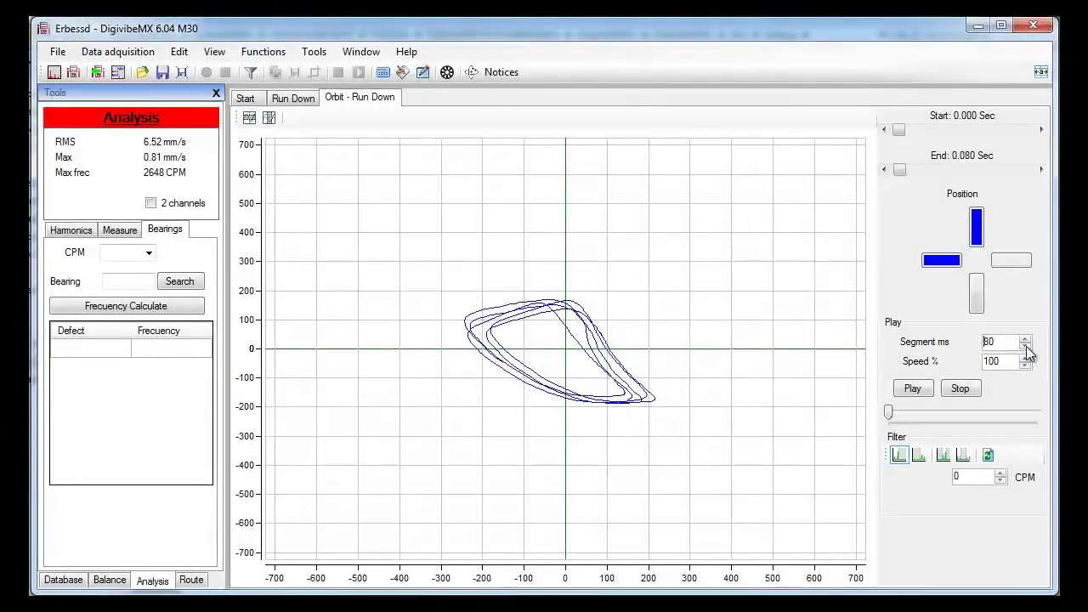
{"action": "left_click", "coordinate": [1026, 351]}
{"action": "left_click", "coordinate": [1026, 351]}
{"action": "left_click", "coordinate": [1027, 351]}
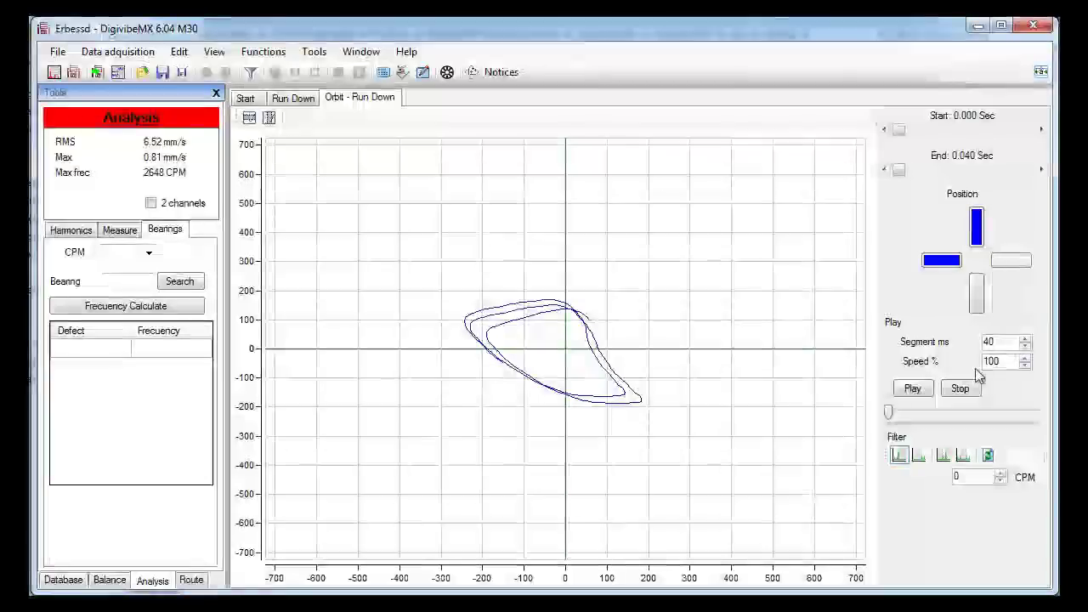
{"action": "left_click", "coordinate": [917, 388]}
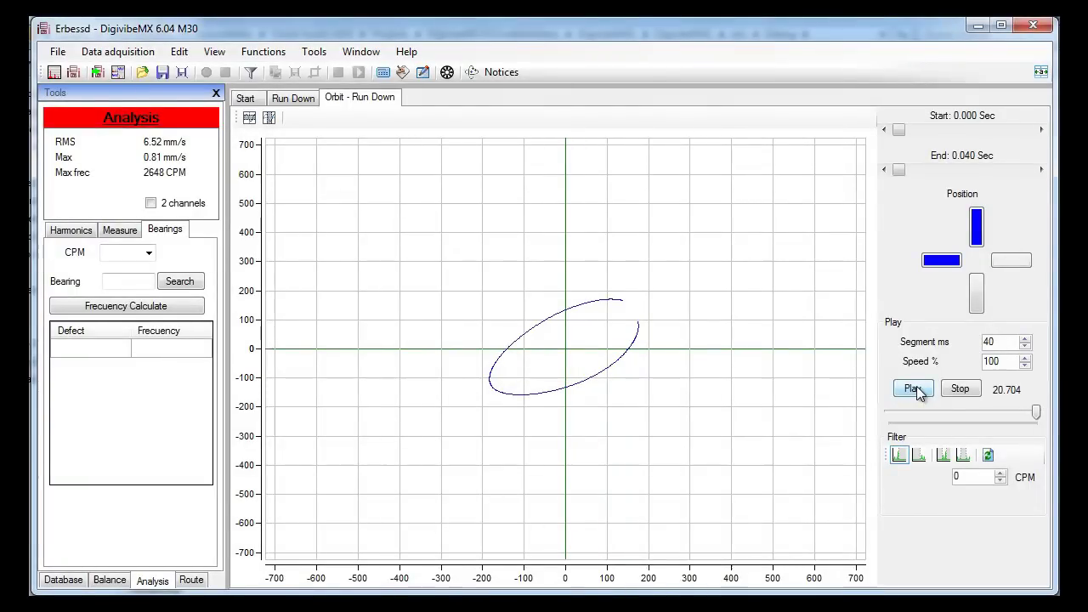
Jump playback back to about 17.5 s and shorten the orbit segment to 20 ms.
{"action": "left_click_drag", "start_coordinate": [1037, 413], "coordinate": [888, 418]}
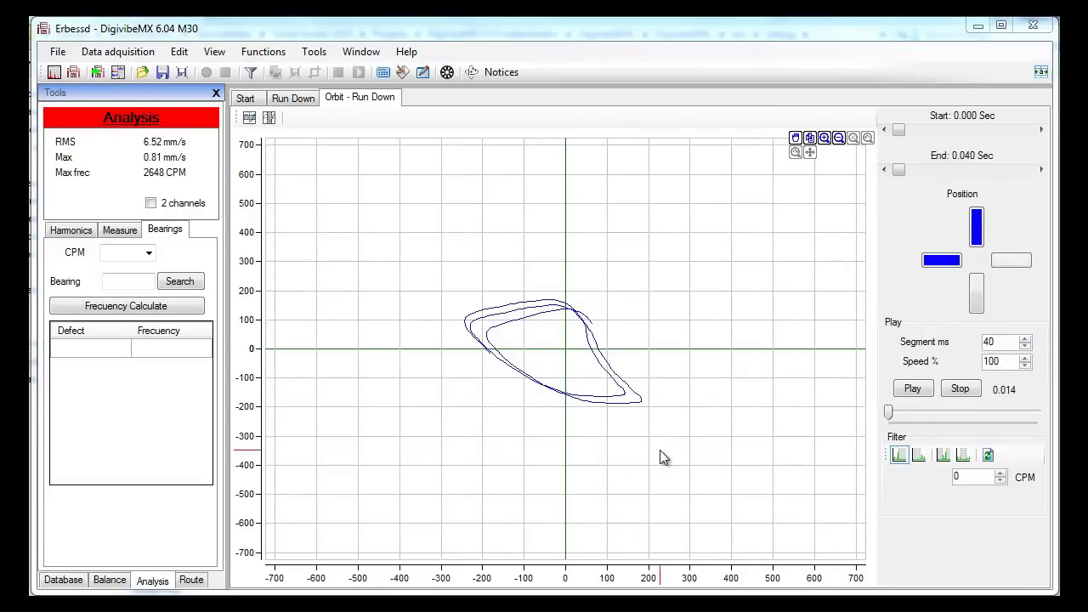
{"action": "left_click", "coordinate": [1026, 346]}
{"action": "left_click", "coordinate": [1025, 346]}
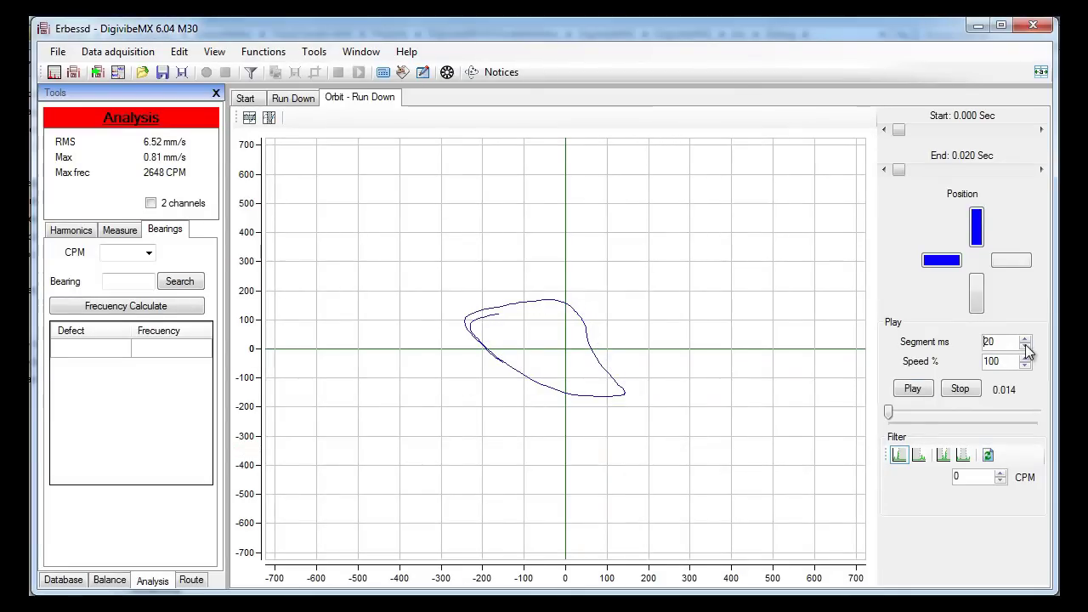
Apply a 3000–4000 CPM band-pass filter to the orbit with 20 ms segments.
{"action": "left_click", "coordinate": [944, 458]}
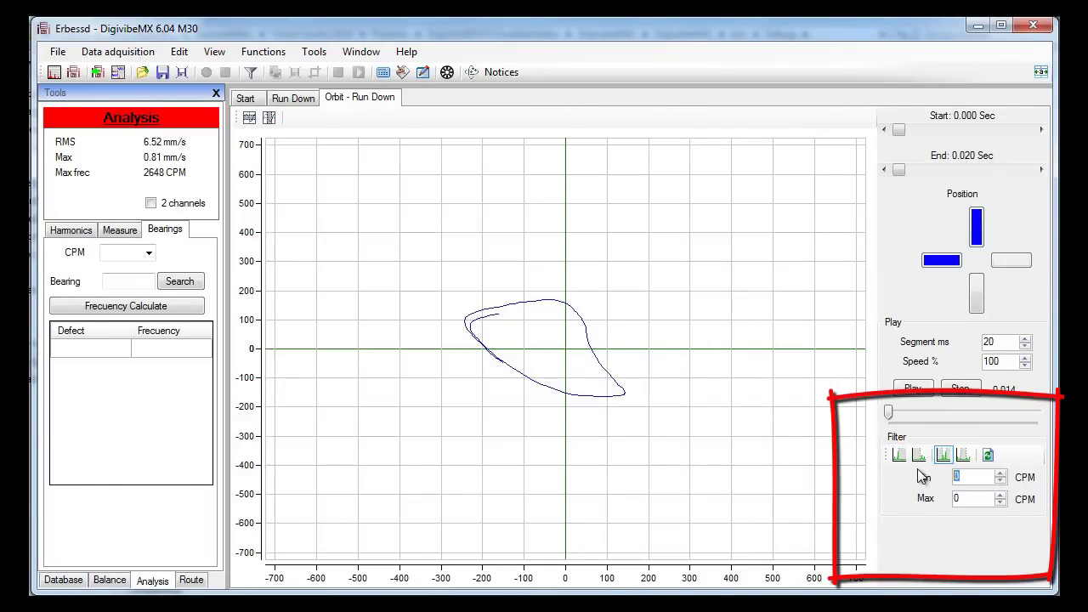
{"action": "type", "text": "2500"}
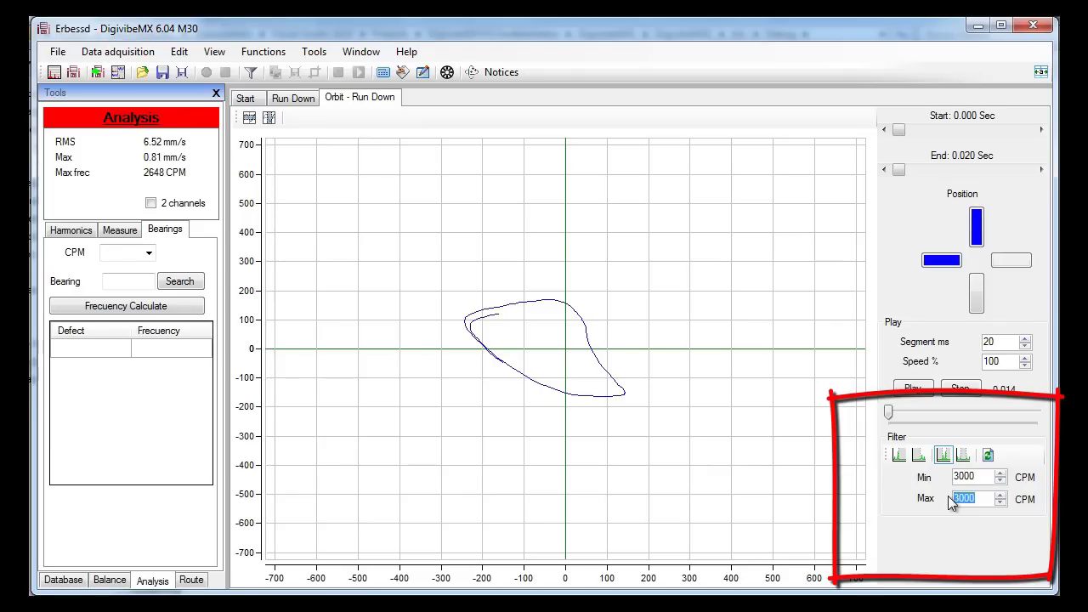
{"action": "left_click", "coordinate": [988, 457]}
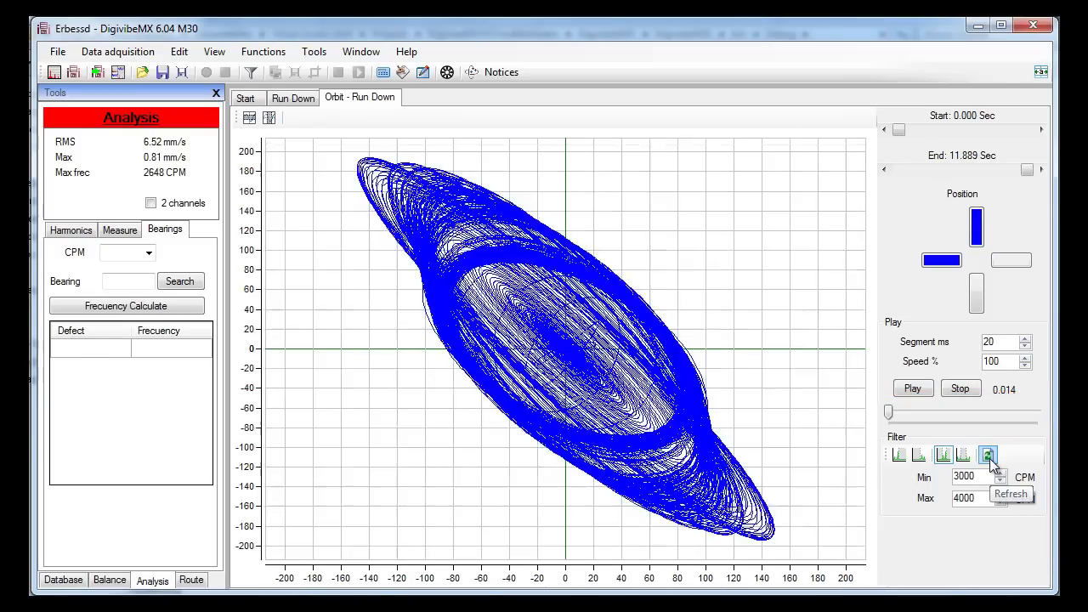
{"action": "left_click", "coordinate": [1026, 343]}
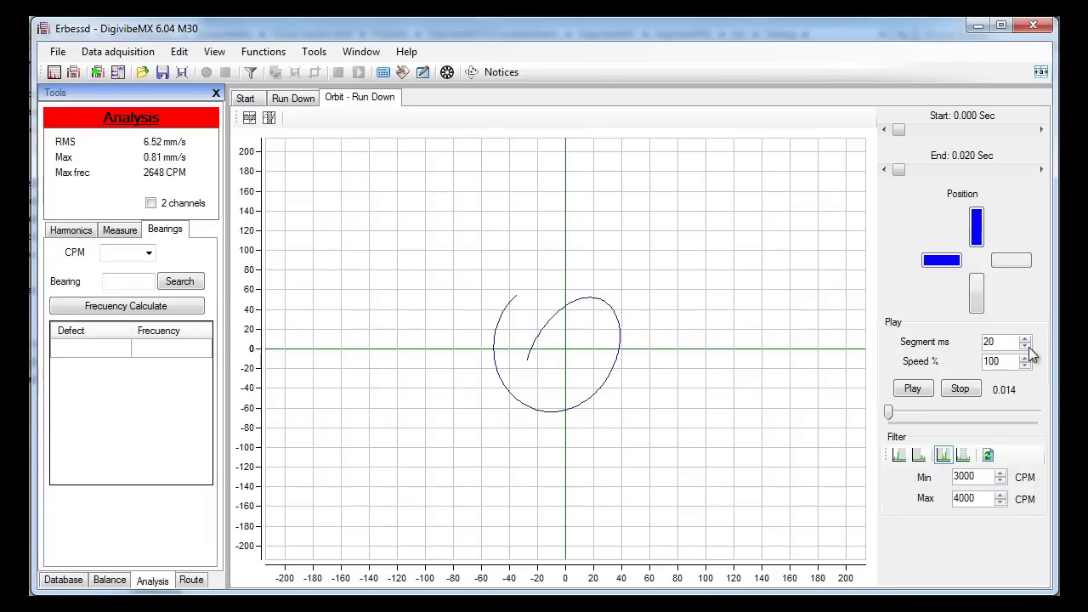
Play the filtered orbit, stop it, and scrub back to about 6 s.
{"action": "left_click_drag", "start_coordinate": [893, 416], "coordinate": [899, 418]}
{"action": "left_click", "coordinate": [908, 388]}
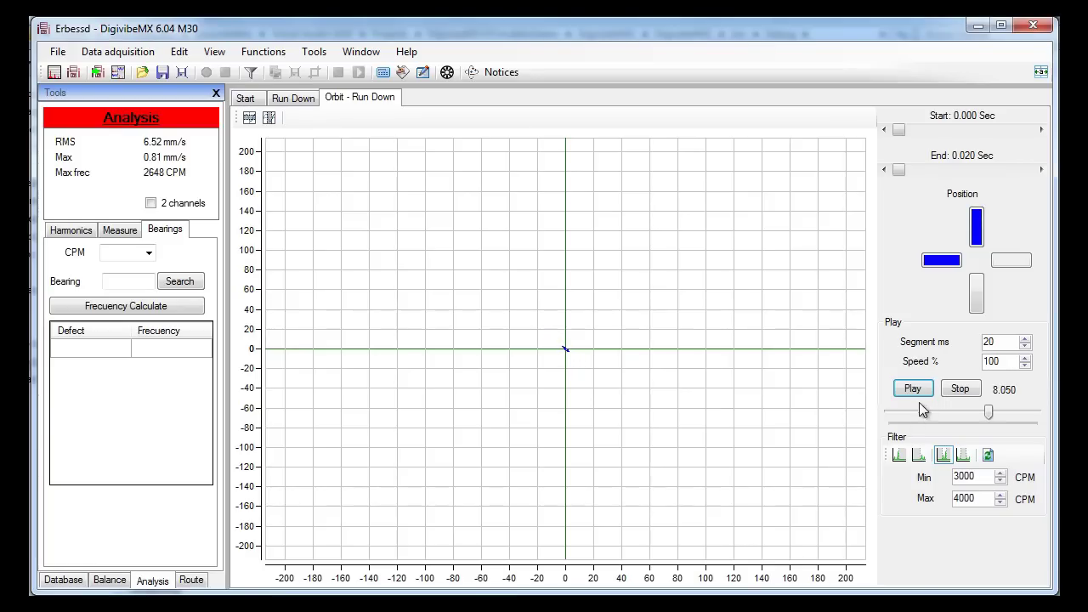
{"action": "left_click", "coordinate": [952, 389]}
{"action": "left_click_drag", "start_coordinate": [1006, 414], "coordinate": [903, 420]}
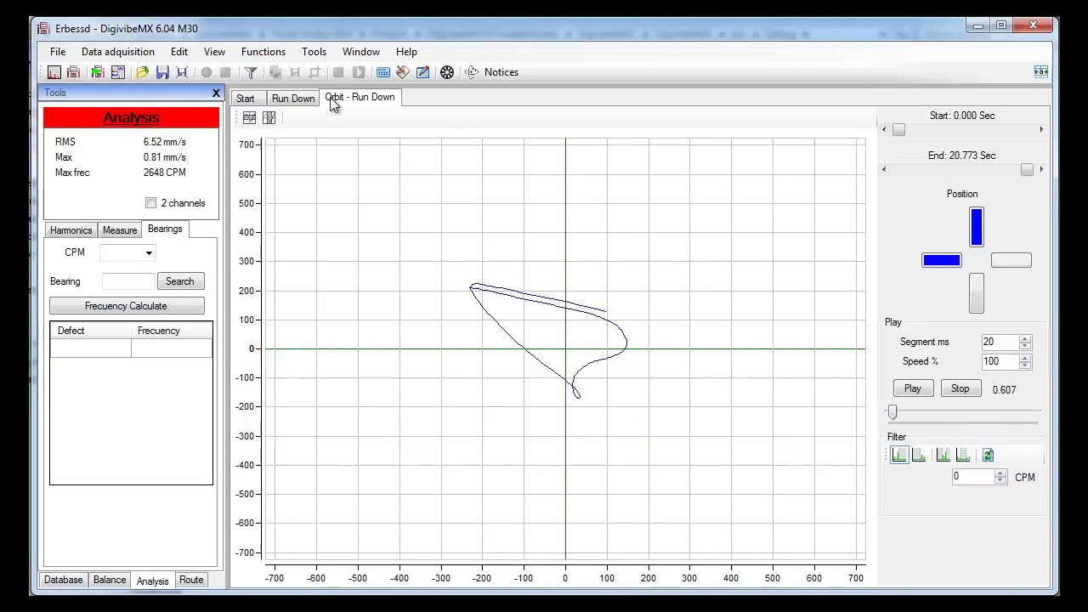
Close the Orbit and Run Down tabs and open the Bode record from the file list.
{"action": "right_click", "coordinate": [337, 102]}
{"action": "left_click", "coordinate": [377, 107]}
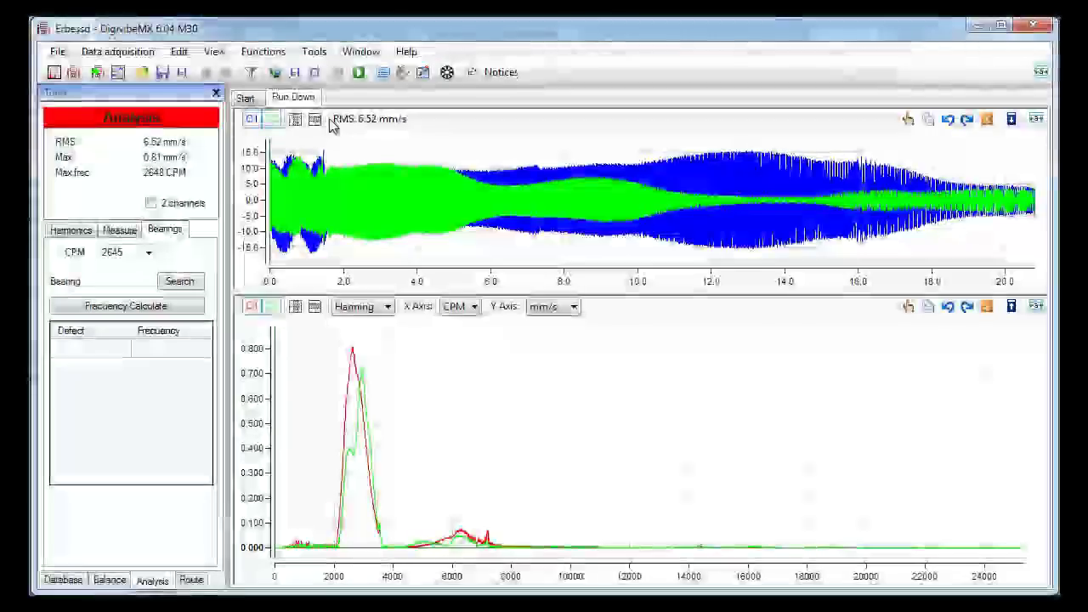
{"action": "right_click", "coordinate": [311, 103]}
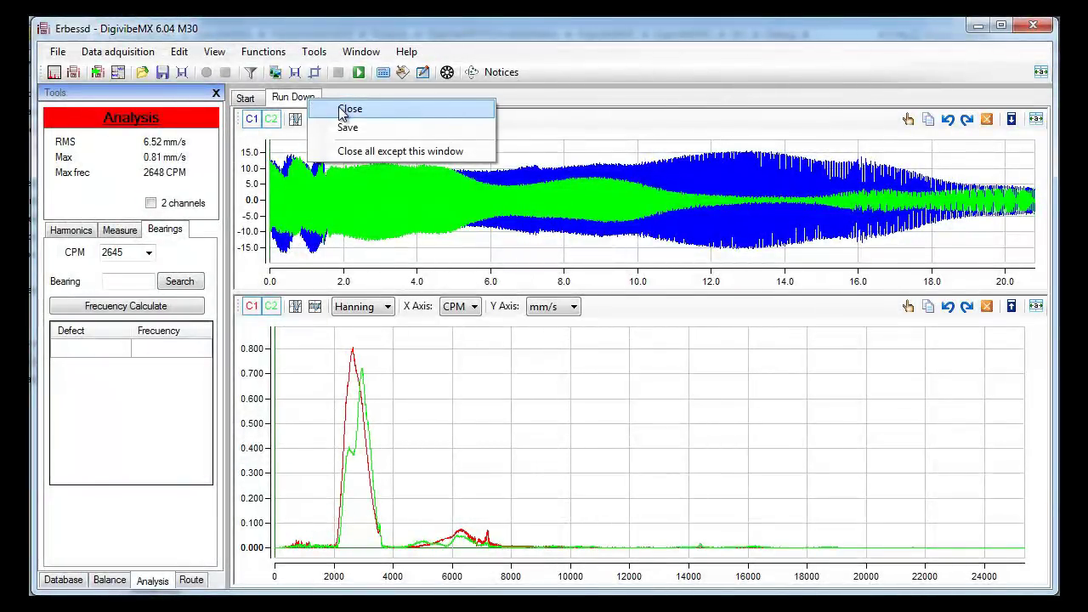
{"action": "left_click", "coordinate": [344, 110]}
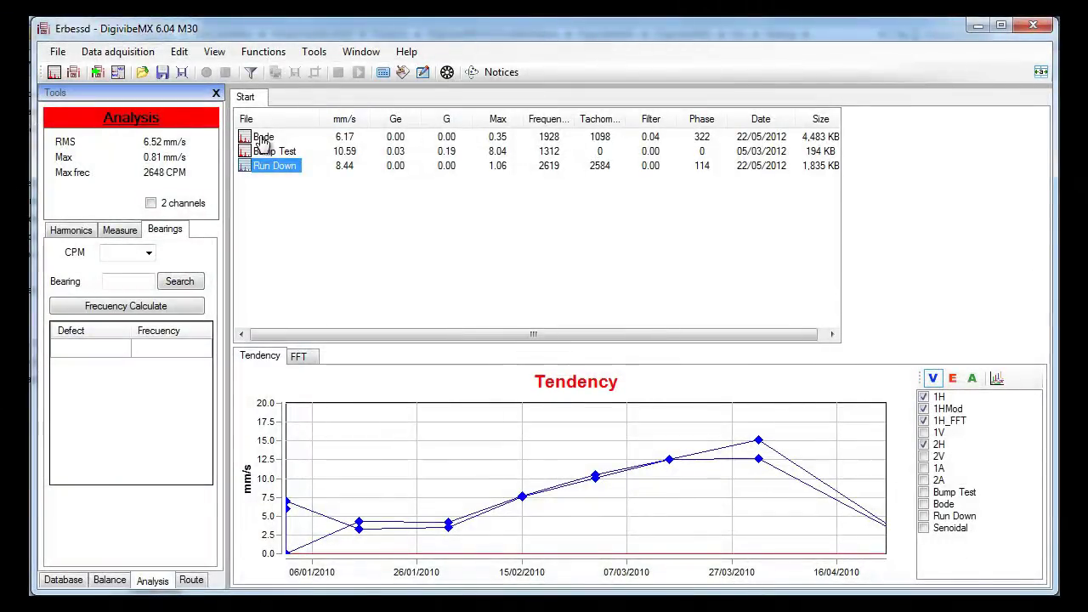
{"action": "left_click", "coordinate": [263, 141]}
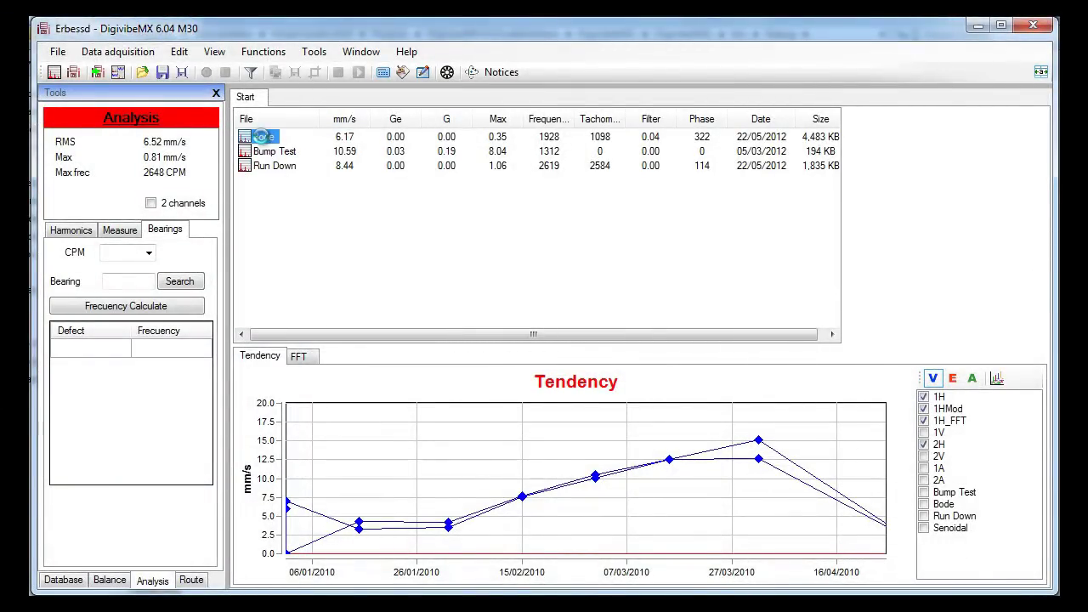
{"action": "double_click", "coordinate": [263, 137]}
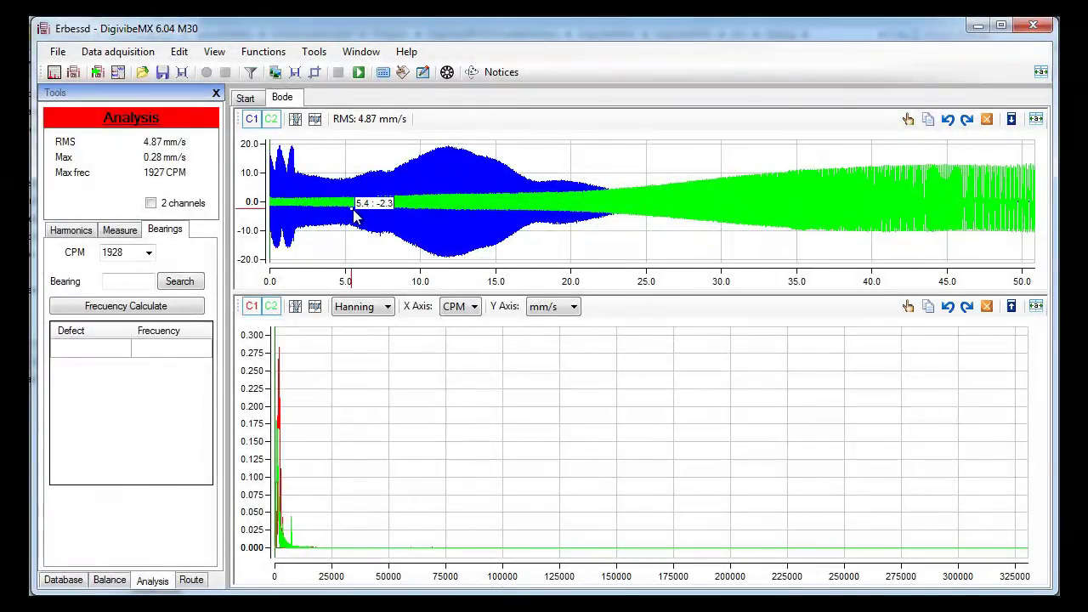
Hide channel 2, zoom the waveform to 11–13 s and the spectrum around its peak.
{"action": "mouse_move", "coordinate": [257, 161]}
{"action": "left_click", "coordinate": [270, 119]}
{"action": "left_click", "coordinate": [271, 306]}
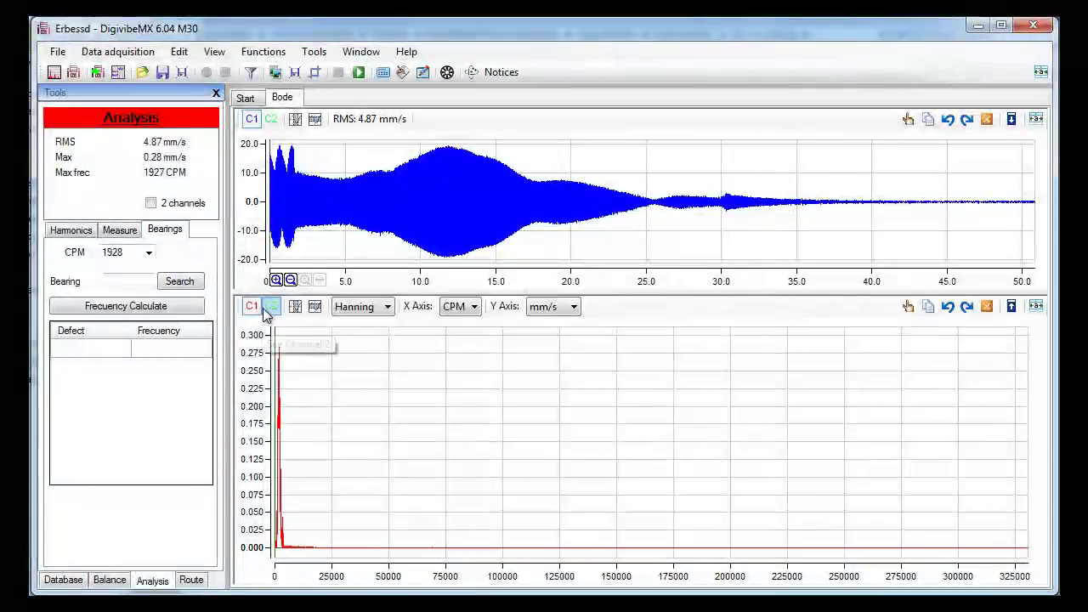
{"action": "left_click", "coordinate": [466, 177]}
{"action": "left_click", "coordinate": [329, 418]}
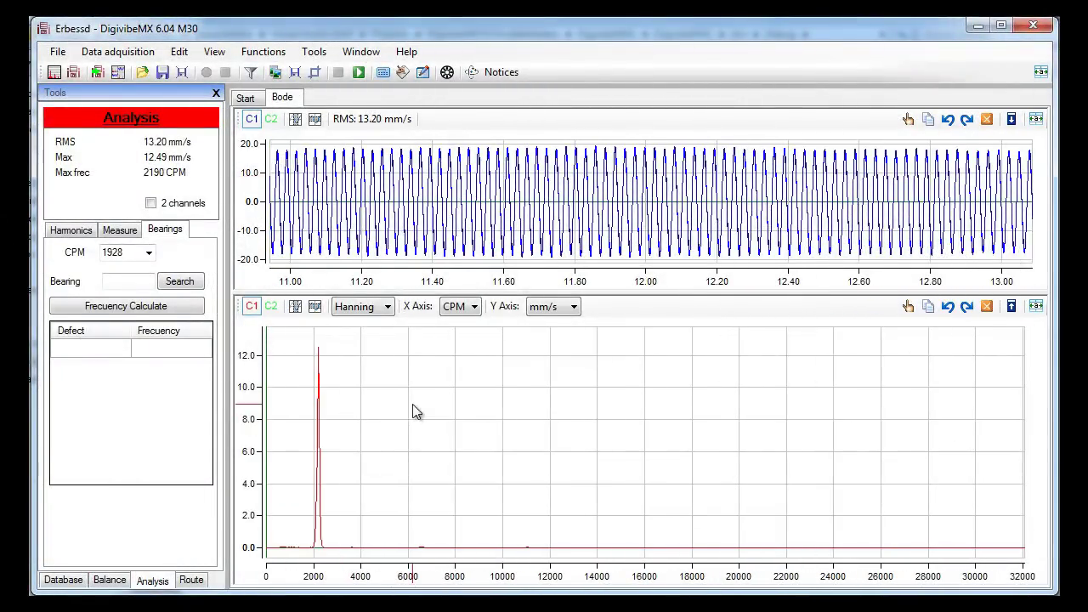
{"action": "left_click_drag", "start_coordinate": [415, 412], "coordinate": [272, 417]}
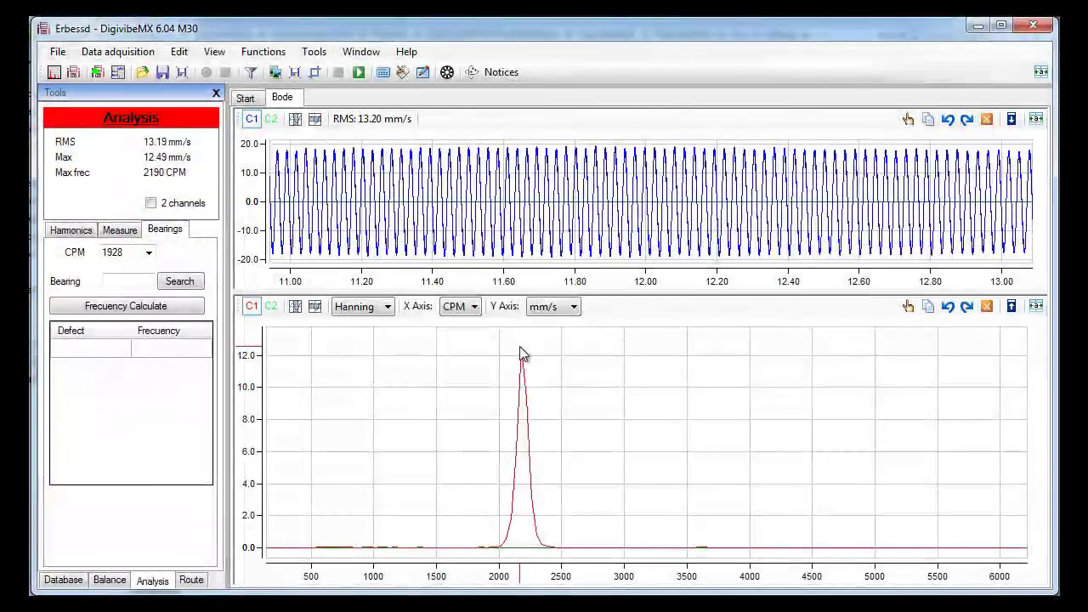
Label the 2190.1 CPM peak 'Critical Frequency' and reset the spectrum to full range.
{"action": "right_click", "coordinate": [523, 351]}
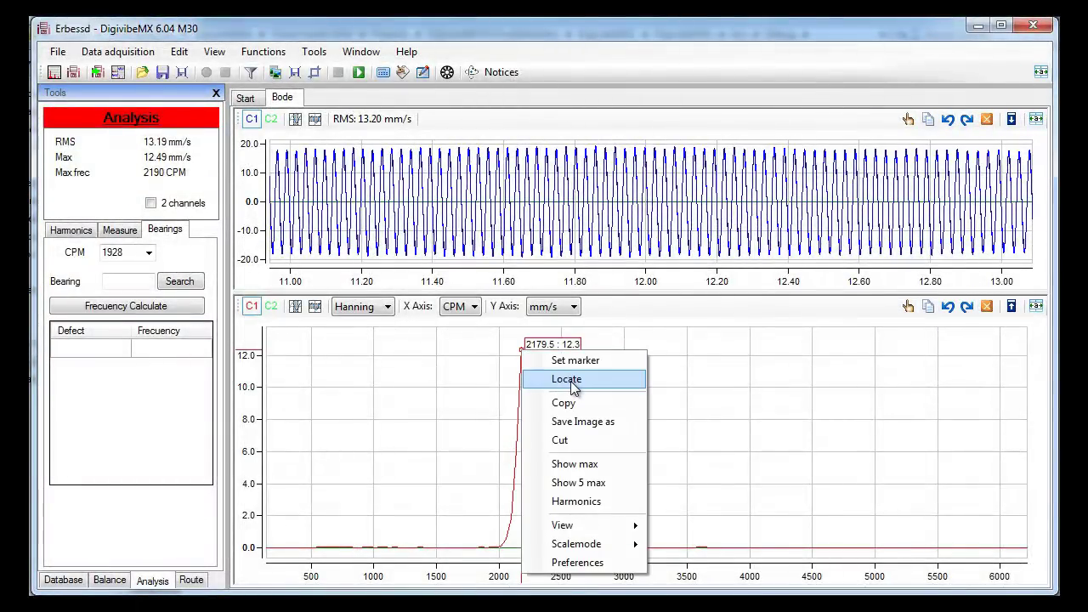
{"action": "left_click", "coordinate": [574, 387]}
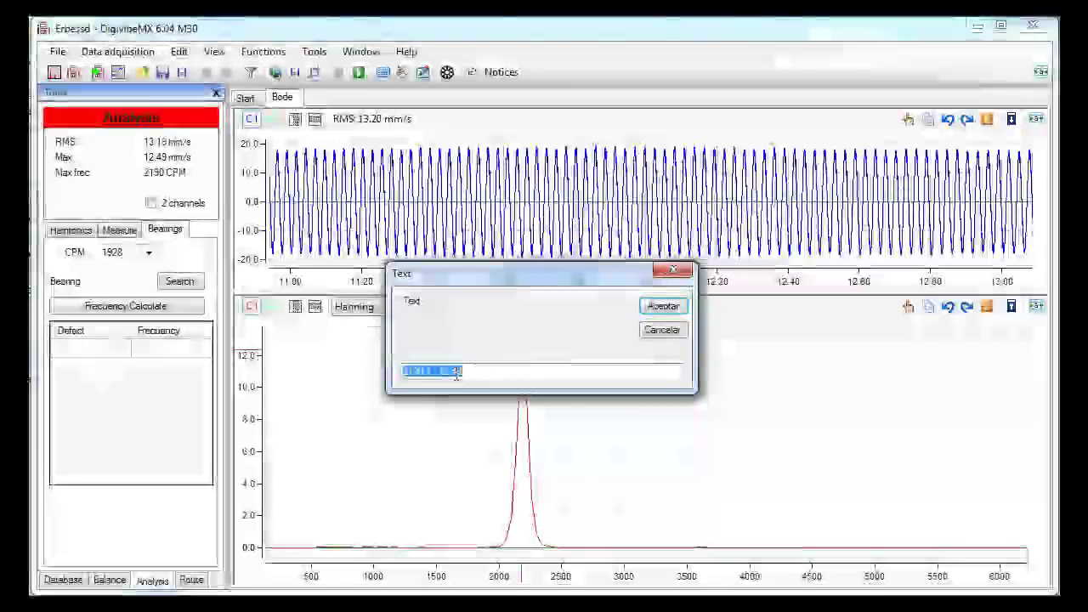
{"action": "left_click_drag", "start_coordinate": [434, 372], "coordinate": [470, 371]}
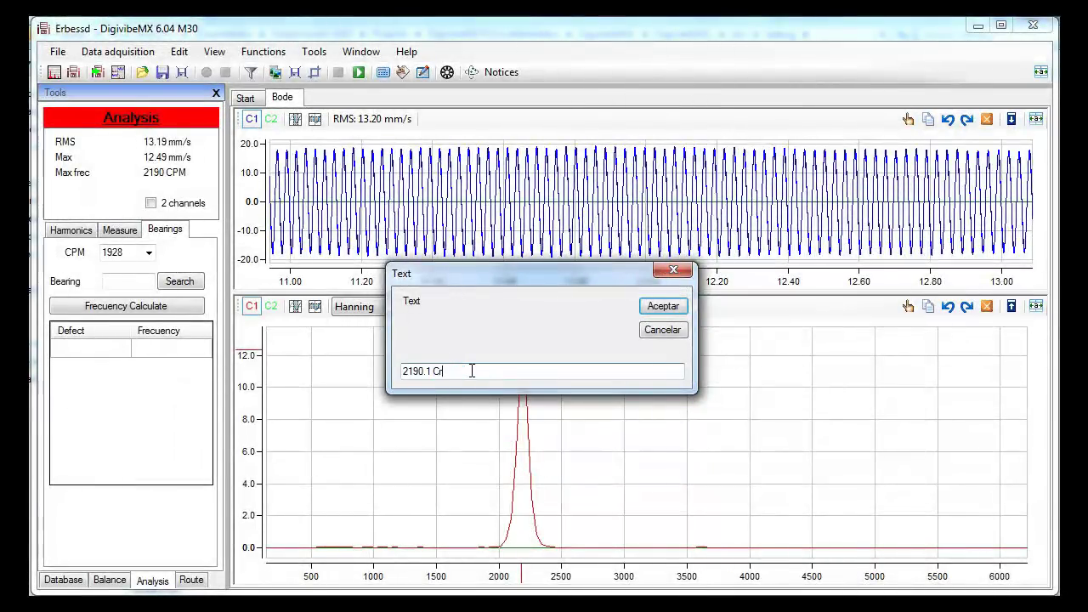
{"action": "left_click", "coordinate": [650, 308]}
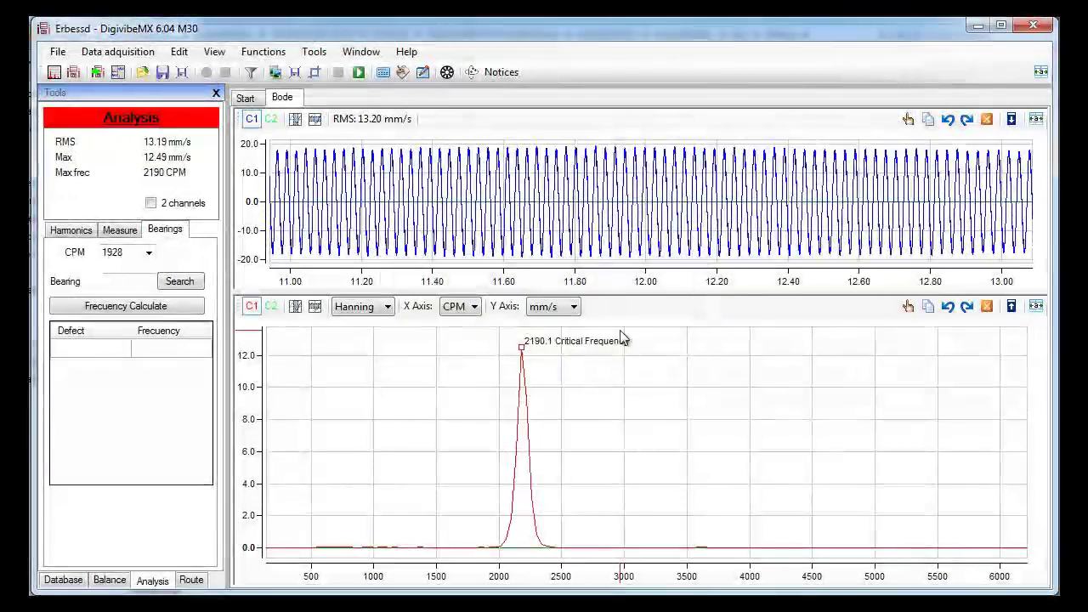
{"action": "left_click", "coordinate": [986, 308]}
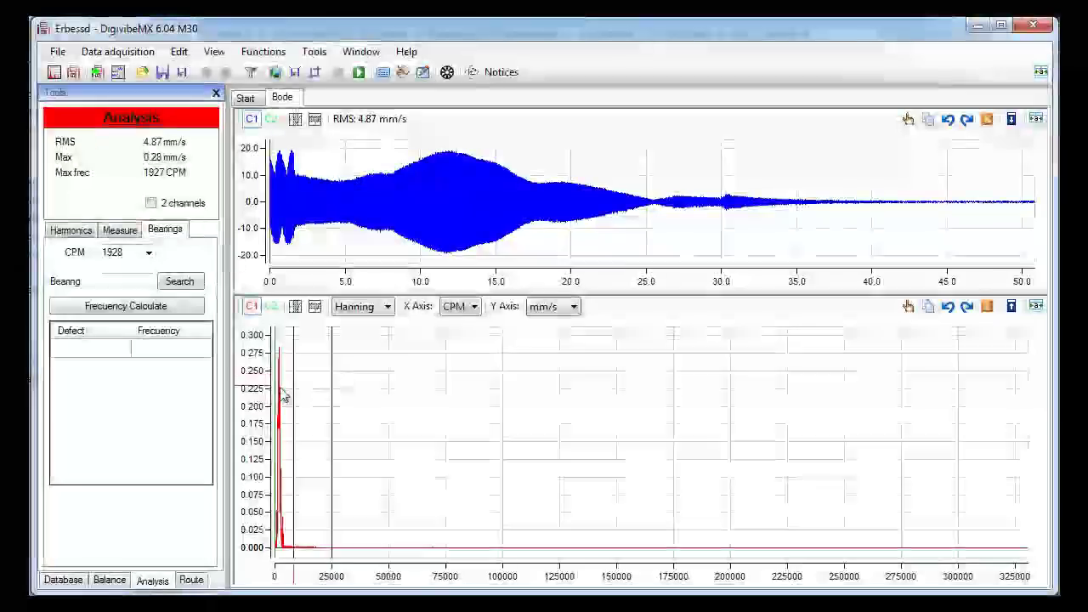
Zoom the spectrum to 0–24000 CPM and open the Bode diagram.
{"action": "left_click_drag", "start_coordinate": [335, 371], "coordinate": [286, 336]}
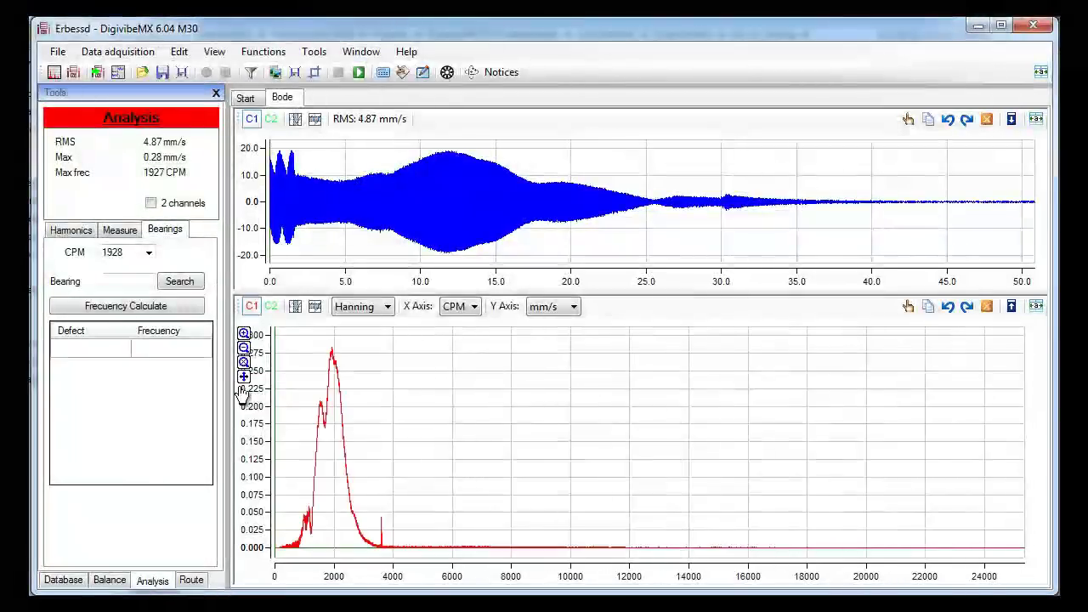
{"action": "left_click", "coordinate": [261, 52]}
{"action": "left_click", "coordinate": [280, 73]}
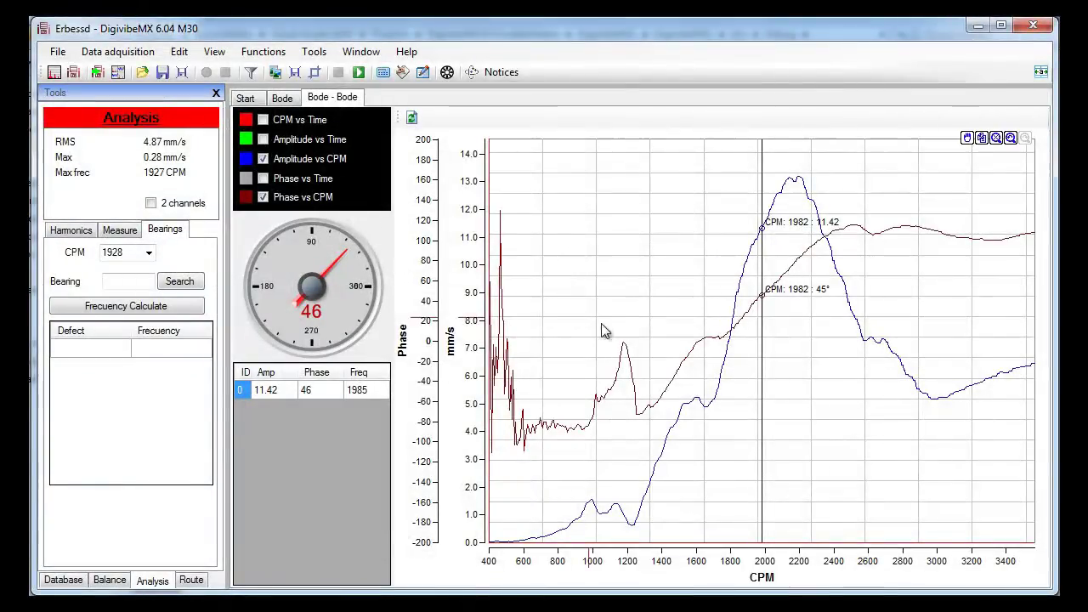
Mark 1982 CPM, read the 2199 CPM peak (13.18 mm/s, 84°), then hide amplitude vs CPM.
{"action": "left_click", "coordinate": [767, 371]}
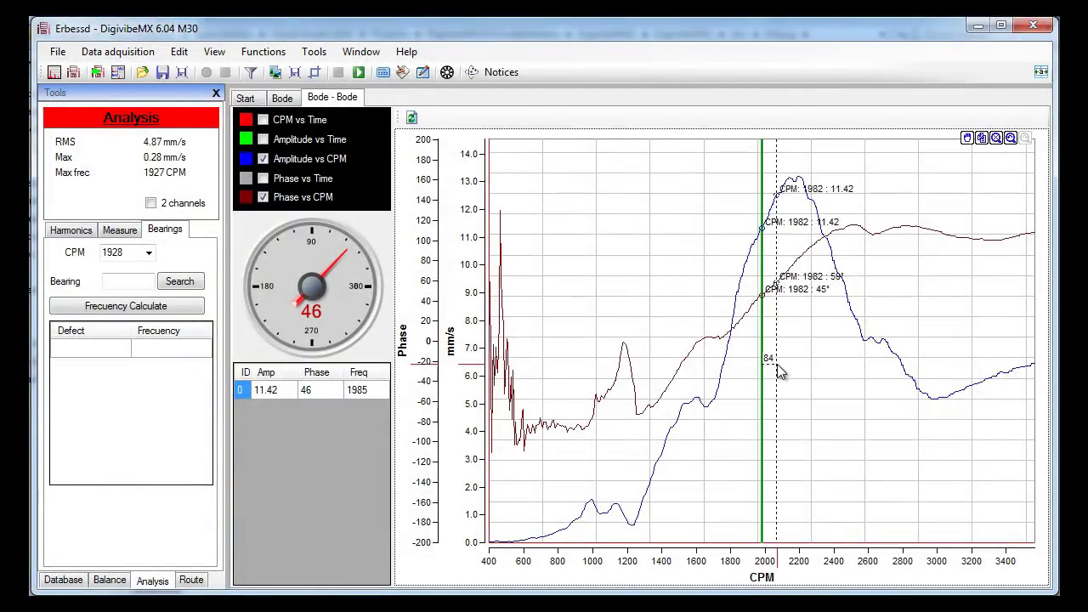
{"action": "left_click", "coordinate": [800, 372]}
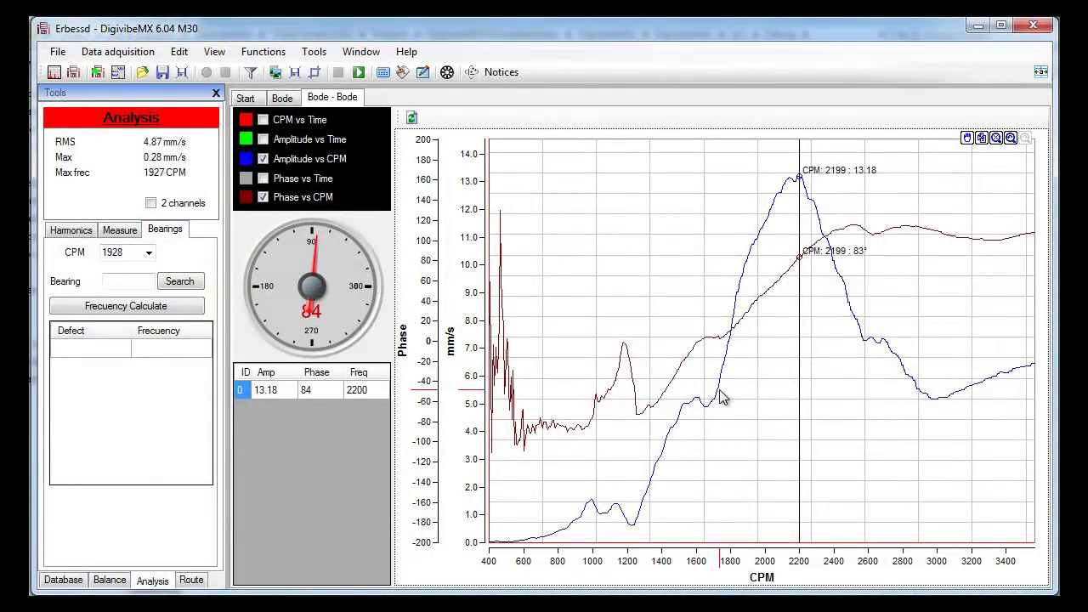
{"action": "left_click", "coordinate": [279, 159]}
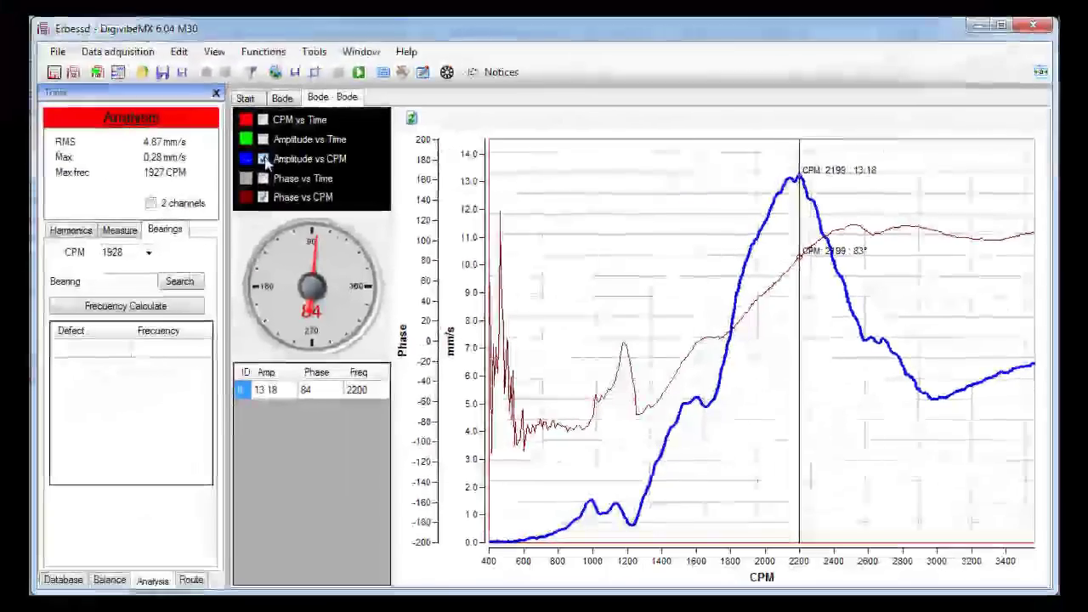
{"action": "left_click", "coordinate": [264, 159]}
Hide phase vs CPM and display speed vs time, amplitude vs time and amplitude vs CPM.
{"action": "left_click", "coordinate": [264, 198]}
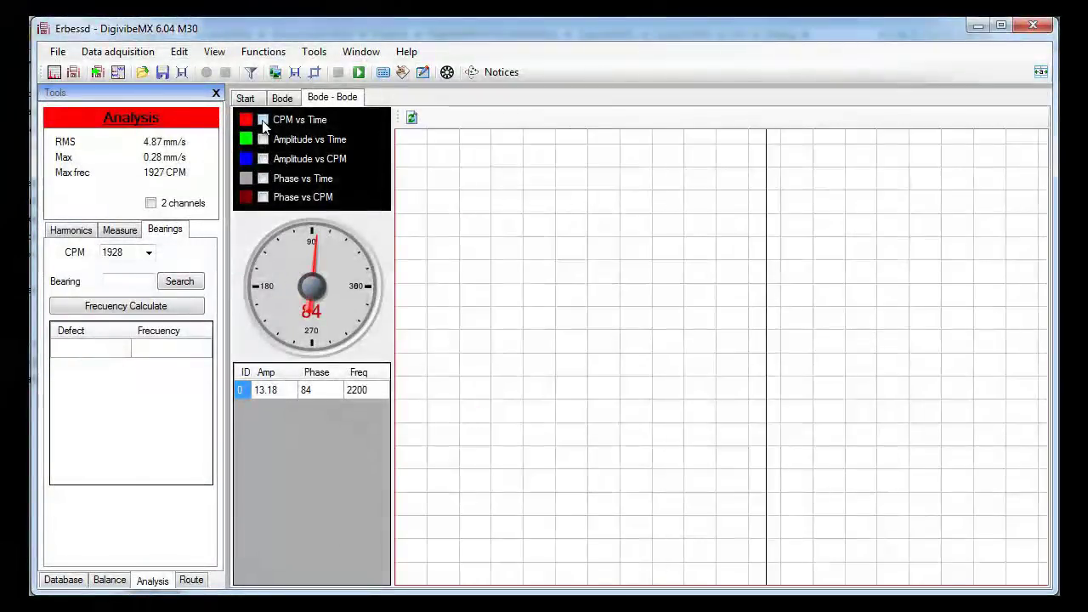
{"action": "left_click", "coordinate": [263, 120]}
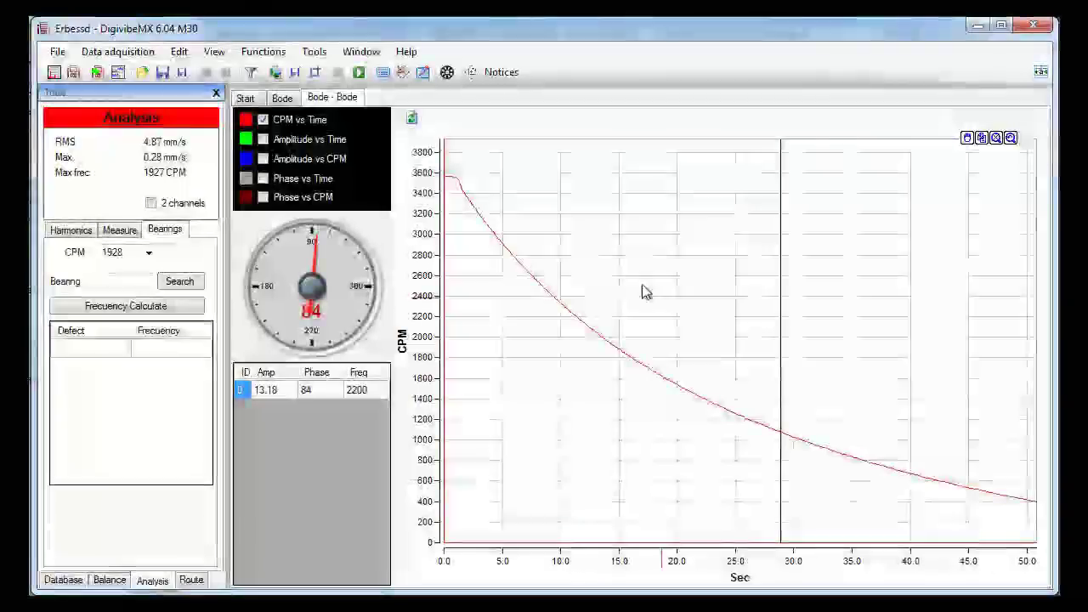
{"action": "left_click", "coordinate": [263, 140]}
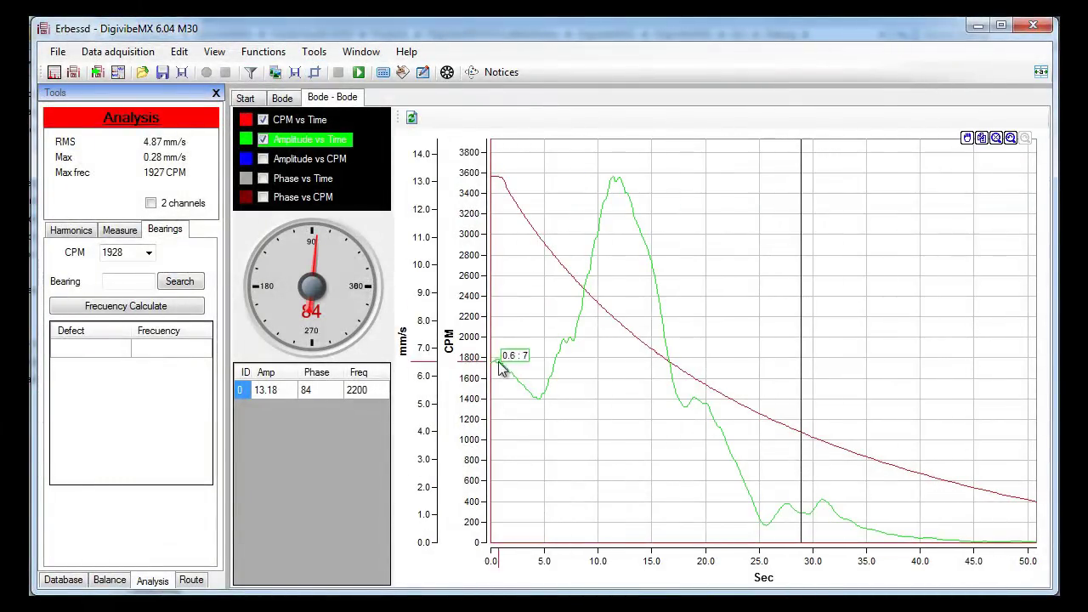
{"action": "mouse_move", "coordinate": [612, 202]}
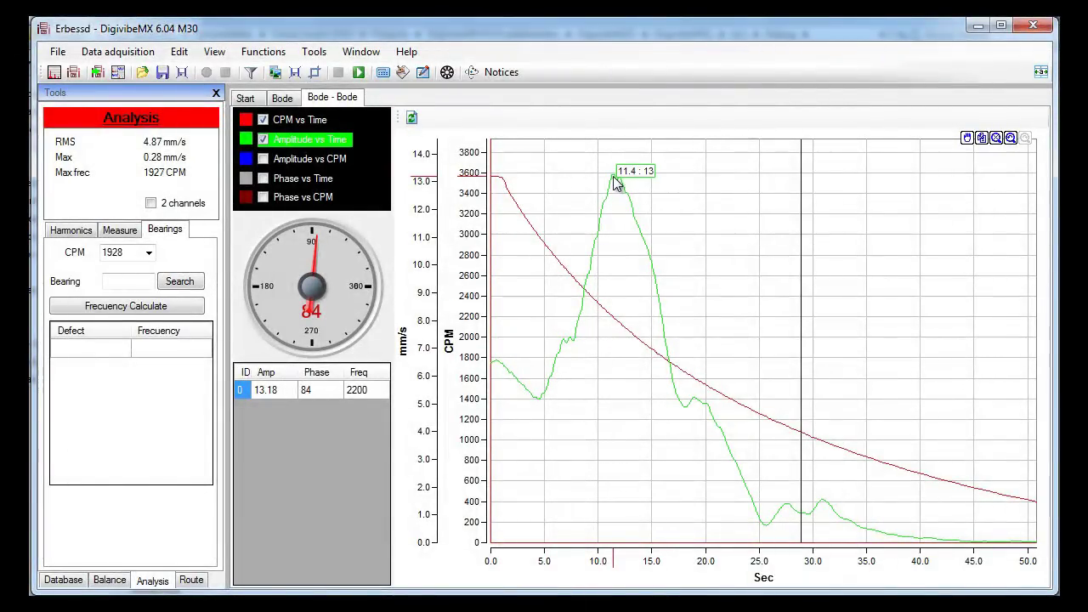
{"action": "mouse_move", "coordinate": [607, 310]}
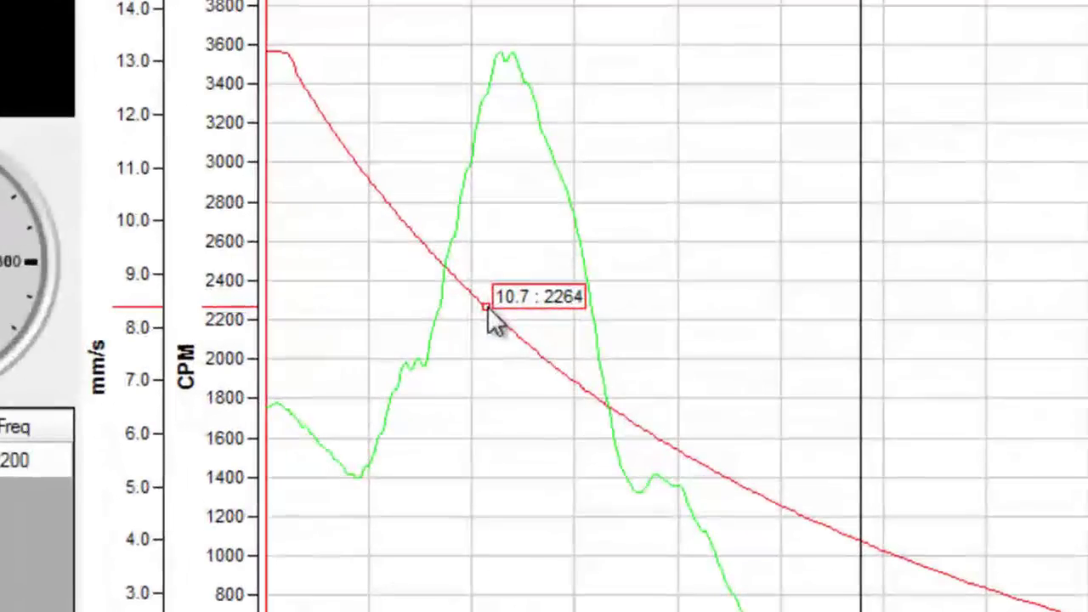
{"action": "mouse_move", "coordinate": [501, 52]}
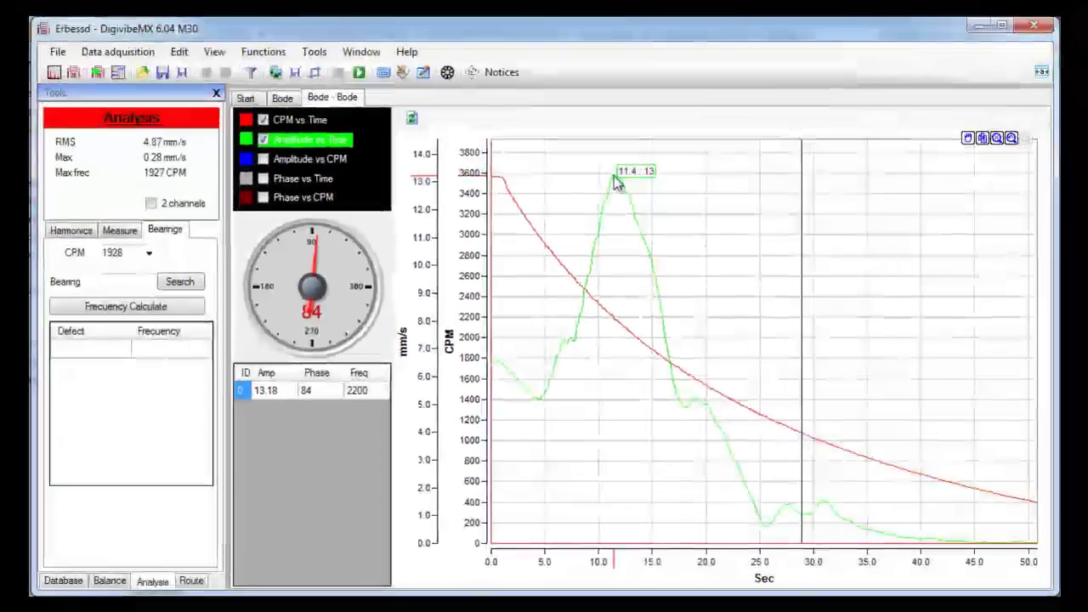
{"action": "left_click", "coordinate": [264, 160]}
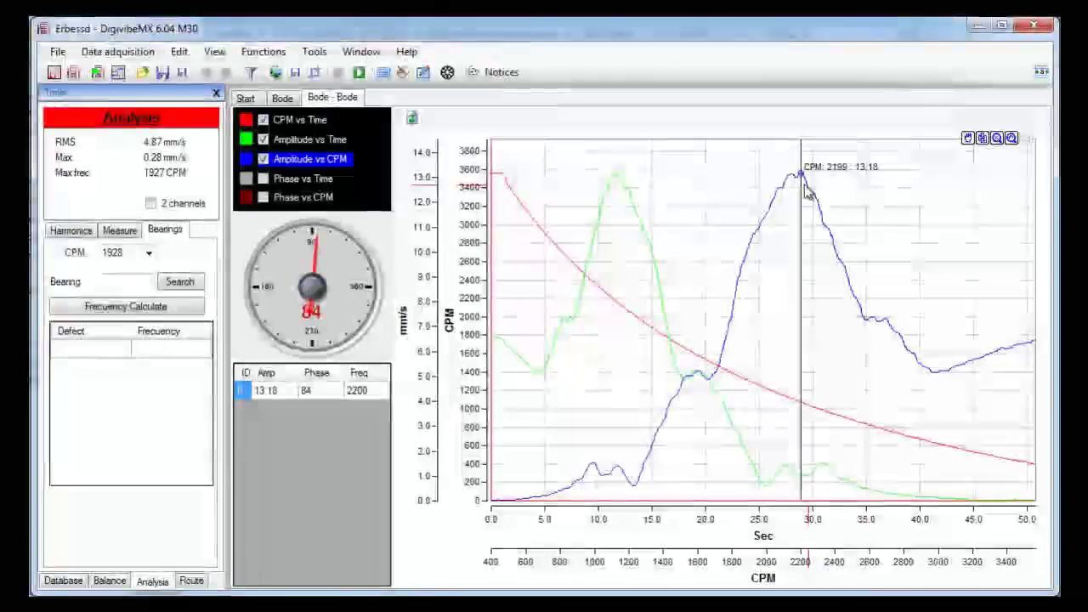
End on amplitude and phase vs CPM curves with a marker fixed at 2199 CPM.
{"action": "left_click", "coordinate": [263, 179]}
{"action": "left_click", "coordinate": [262, 139]}
{"action": "left_click", "coordinate": [263, 120]}
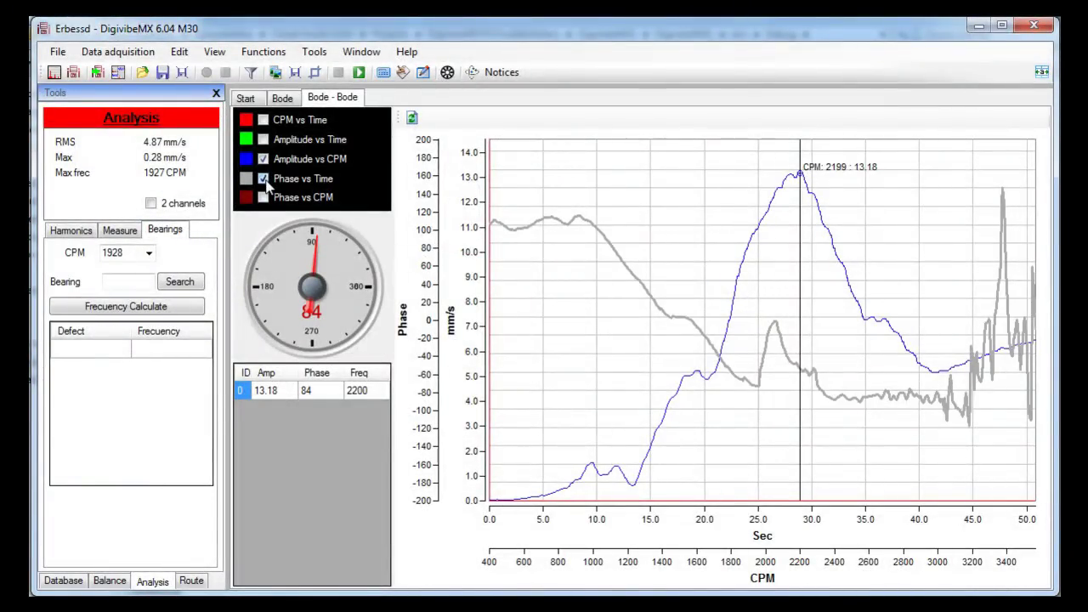
{"action": "left_click", "coordinate": [262, 197]}
{"action": "left_click", "coordinate": [263, 178]}
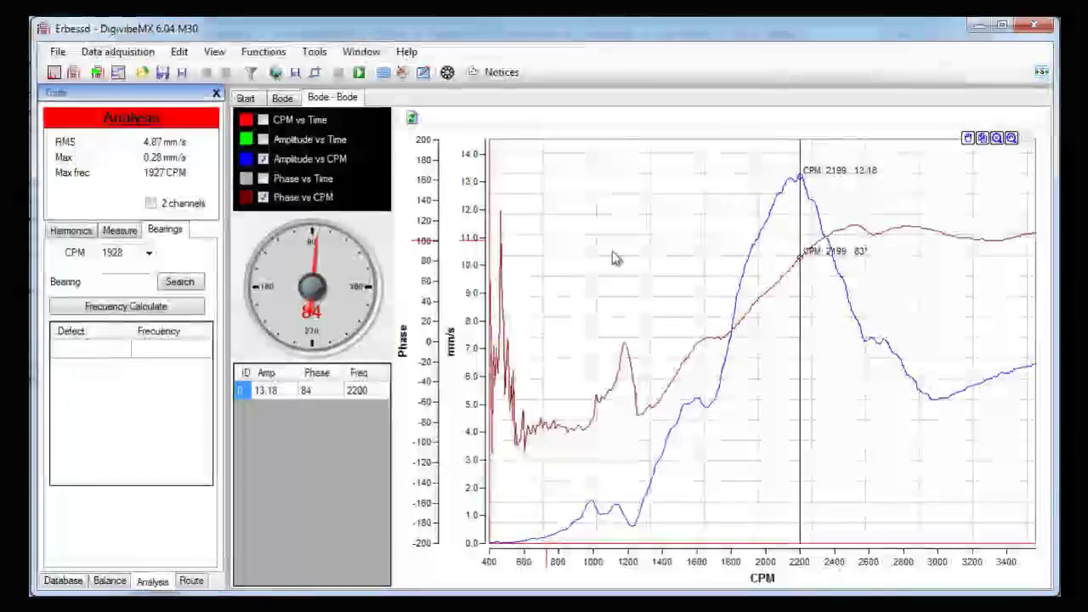
{"action": "left_click", "coordinate": [804, 306]}
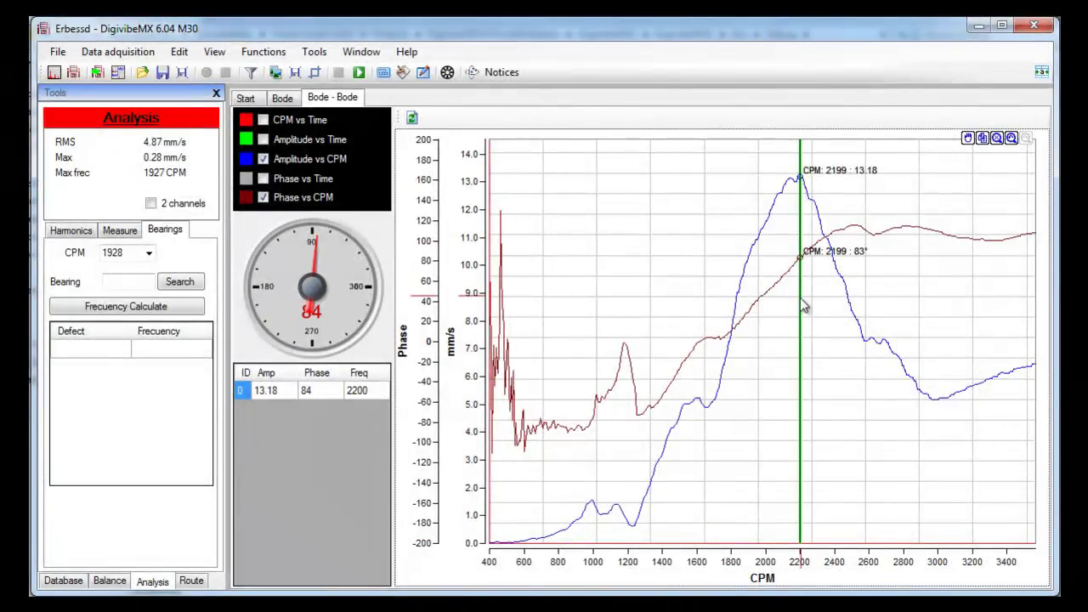
Read Bode amplitude and phase at 1612, 1271, 2609, 1261, 2663, 3058 and 1187 CPM, then close the Bode-Bode view.
{"action": "left_click", "coordinate": [699, 336]}
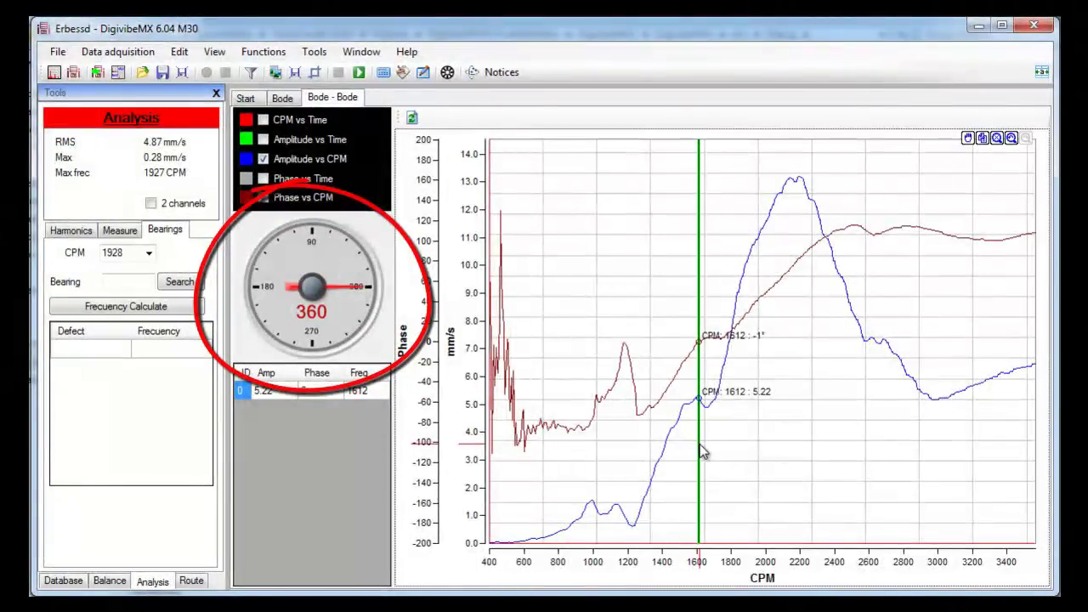
{"action": "left_click", "coordinate": [639, 463]}
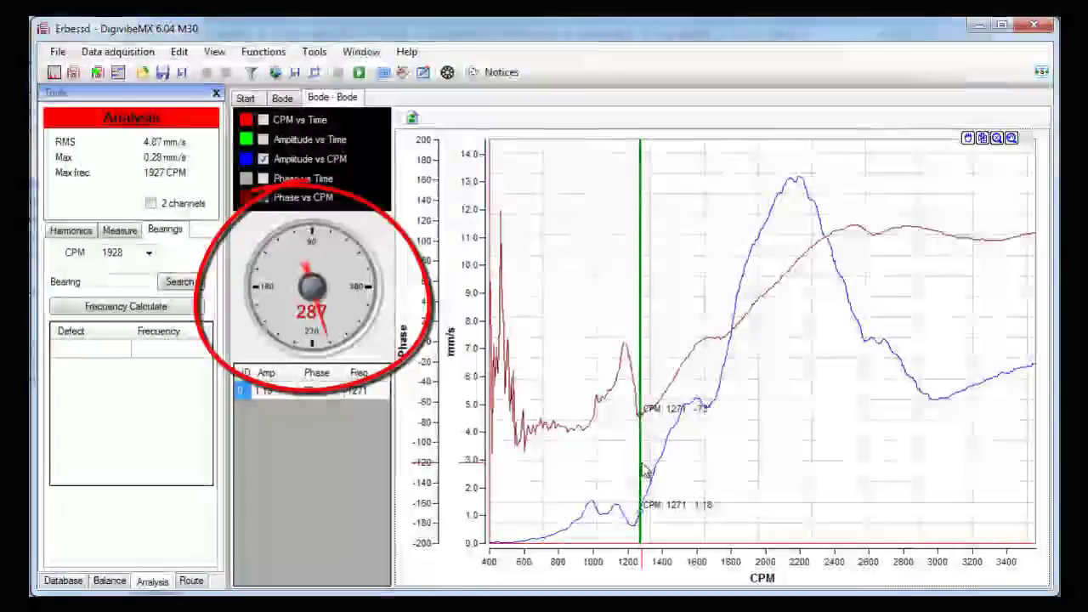
{"action": "left_click", "coordinate": [872, 467]}
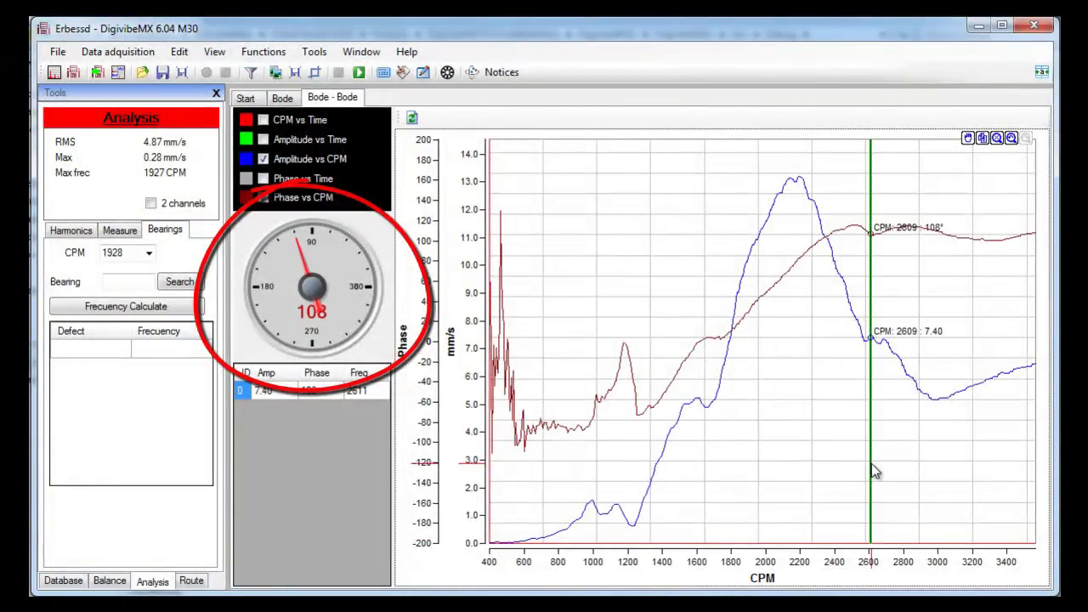
{"action": "left_click", "coordinate": [642, 481]}
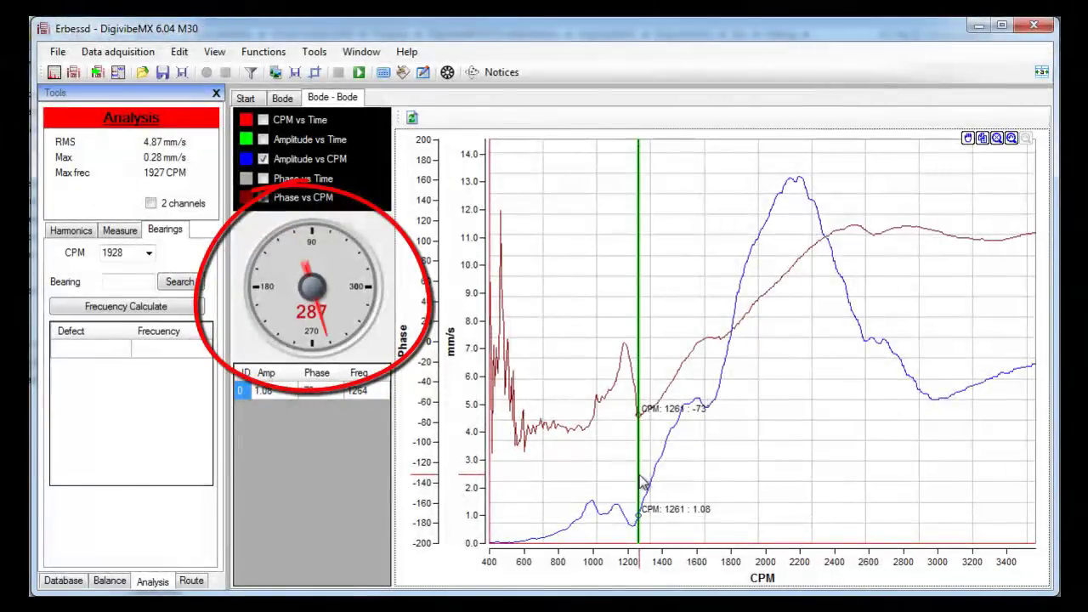
{"action": "left_click", "coordinate": [882, 501]}
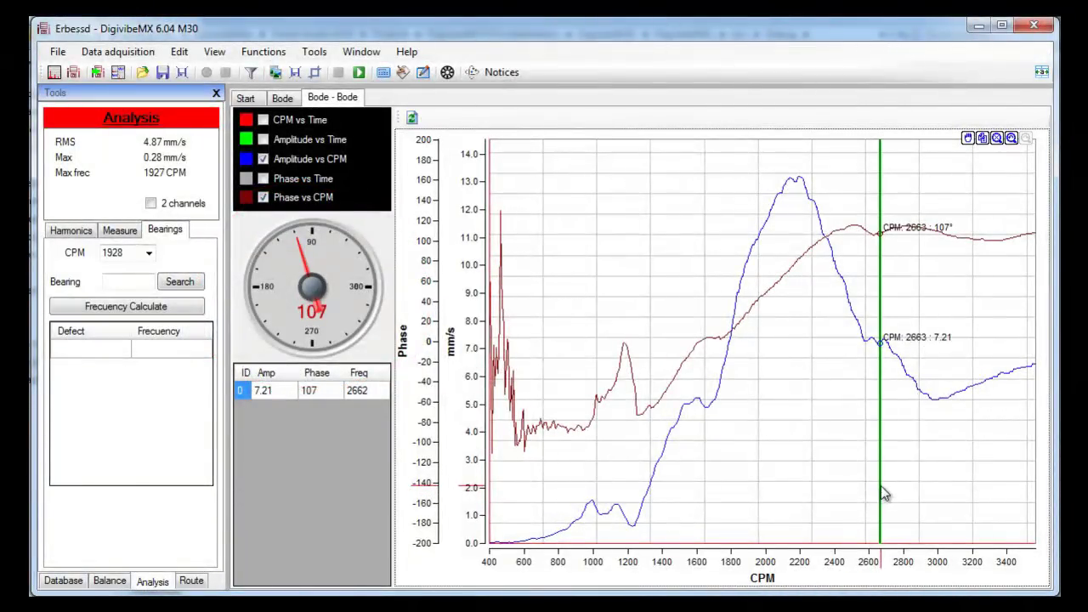
{"action": "left_click", "coordinate": [948, 417]}
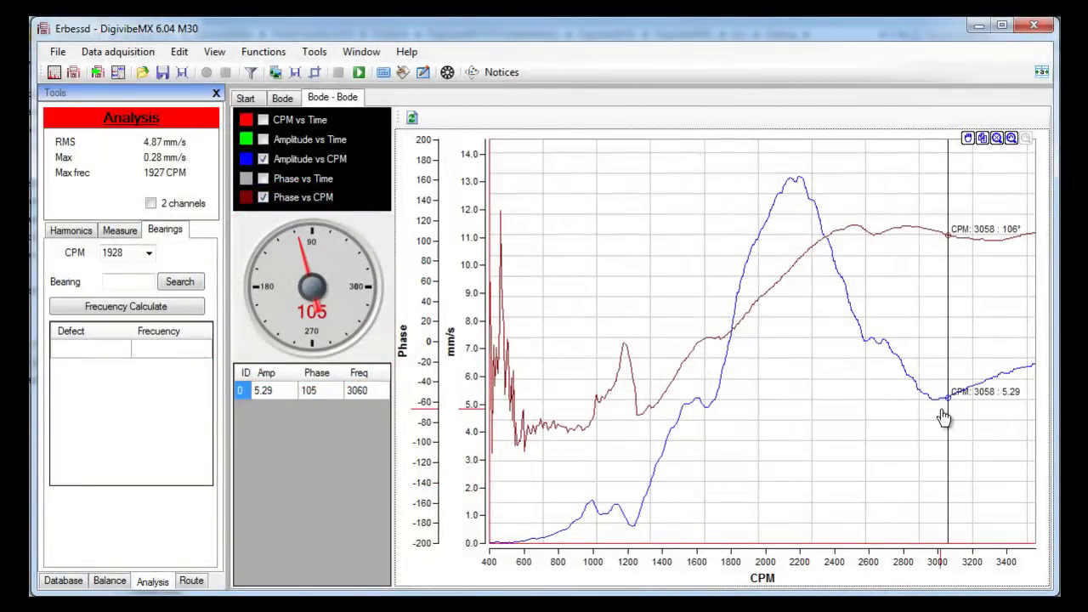
{"action": "left_click_drag", "start_coordinate": [952, 423], "coordinate": [804, 448]}
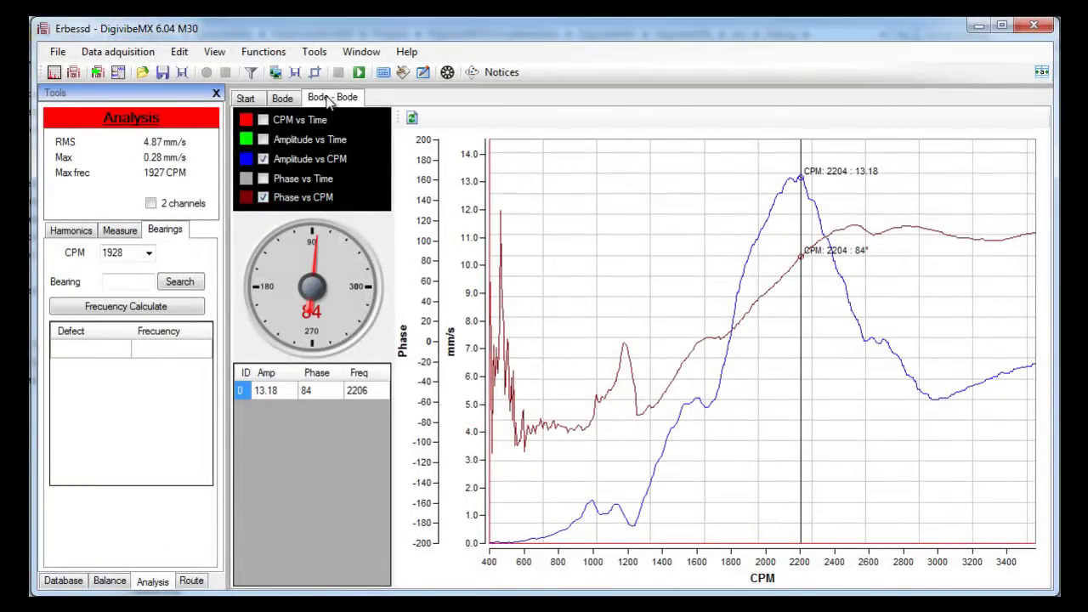
{"action": "right_click", "coordinate": [329, 101]}
{"action": "left_click", "coordinate": [357, 107]}
Close the Bode record and bring up the bearing table from the Database.
{"action": "right_click", "coordinate": [294, 99]}
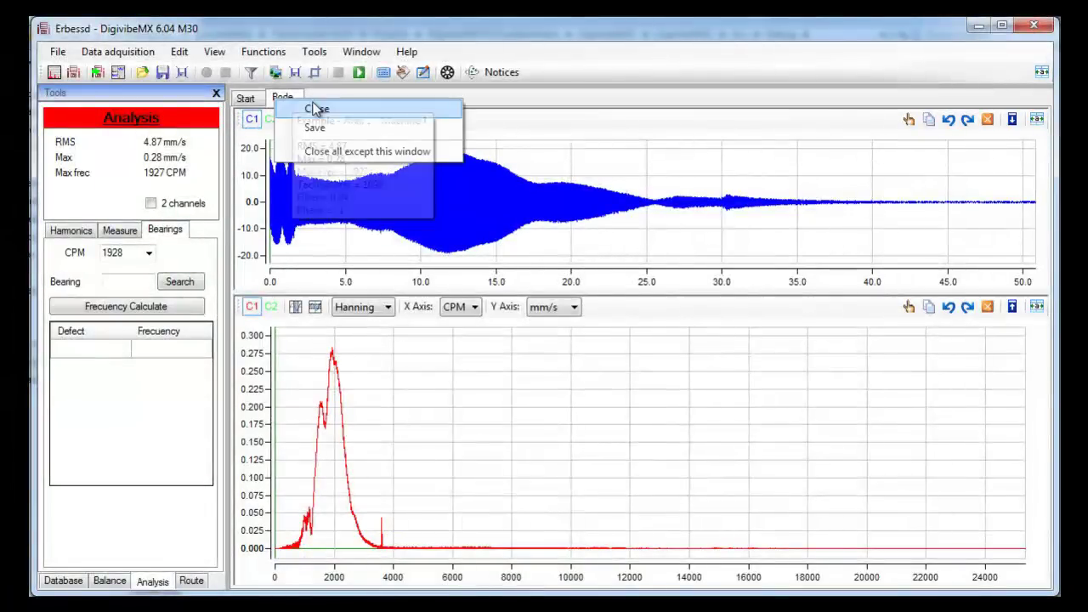
{"action": "left_click", "coordinate": [316, 110]}
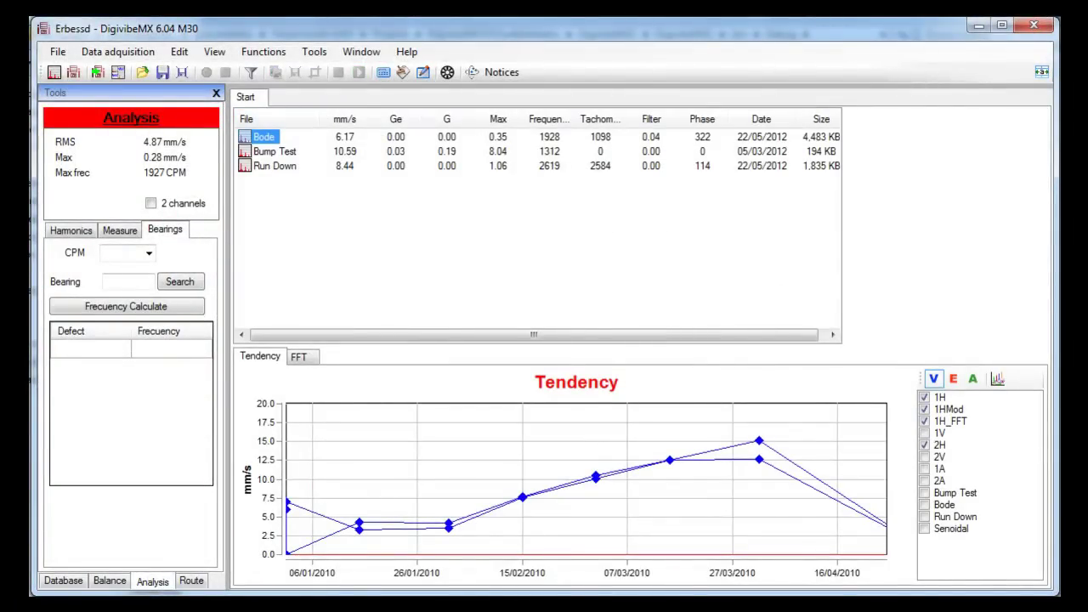
{"action": "left_click", "coordinate": [64, 582]}
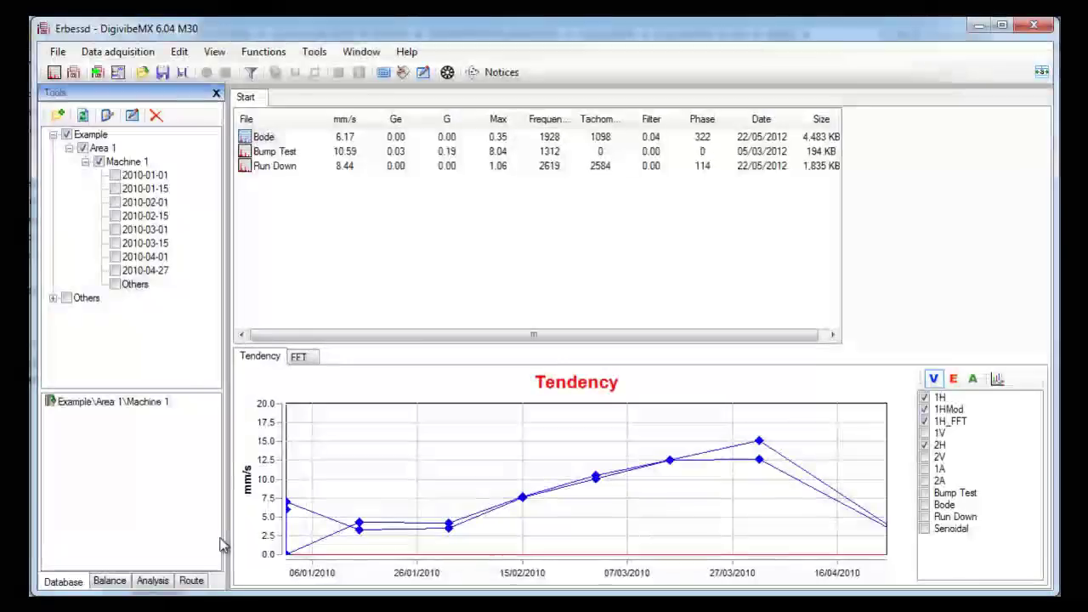
{"action": "left_click", "coordinate": [448, 75]}
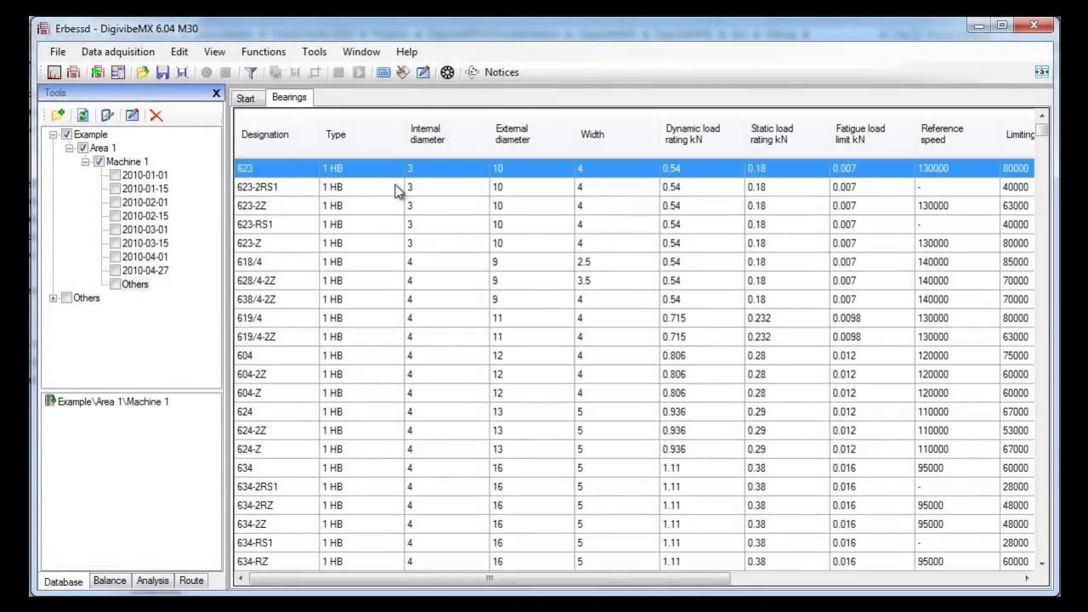
Browse the bearings from 623-2RS1 and 628/4-2Z down to the largest, then close the table.
{"action": "left_click", "coordinate": [264, 189]}
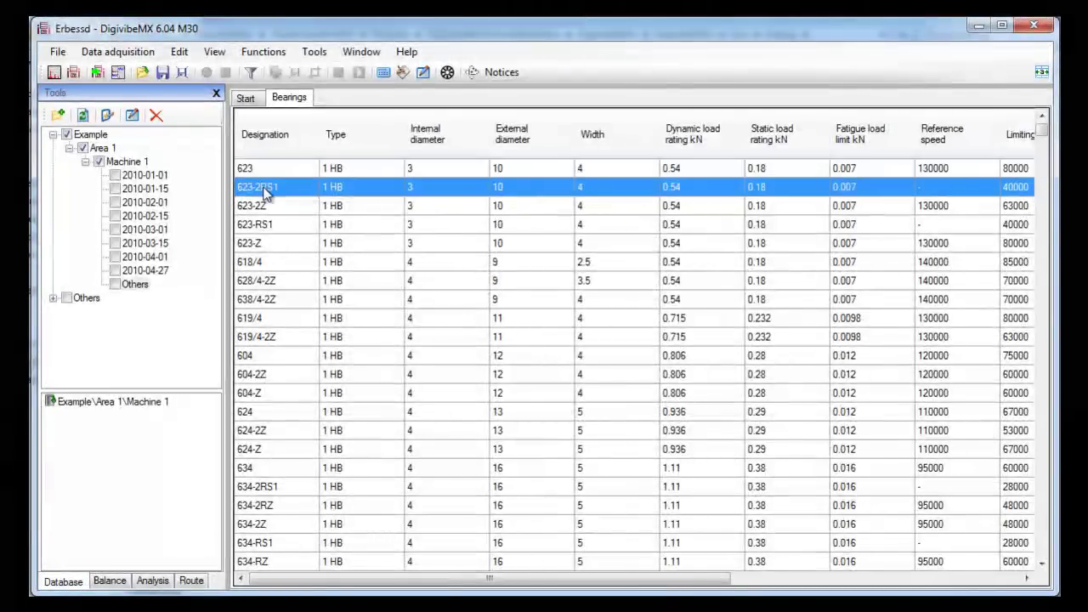
{"action": "left_click", "coordinate": [307, 281]}
{"action": "left_click_drag", "start_coordinate": [502, 578], "coordinate": [778, 578]}
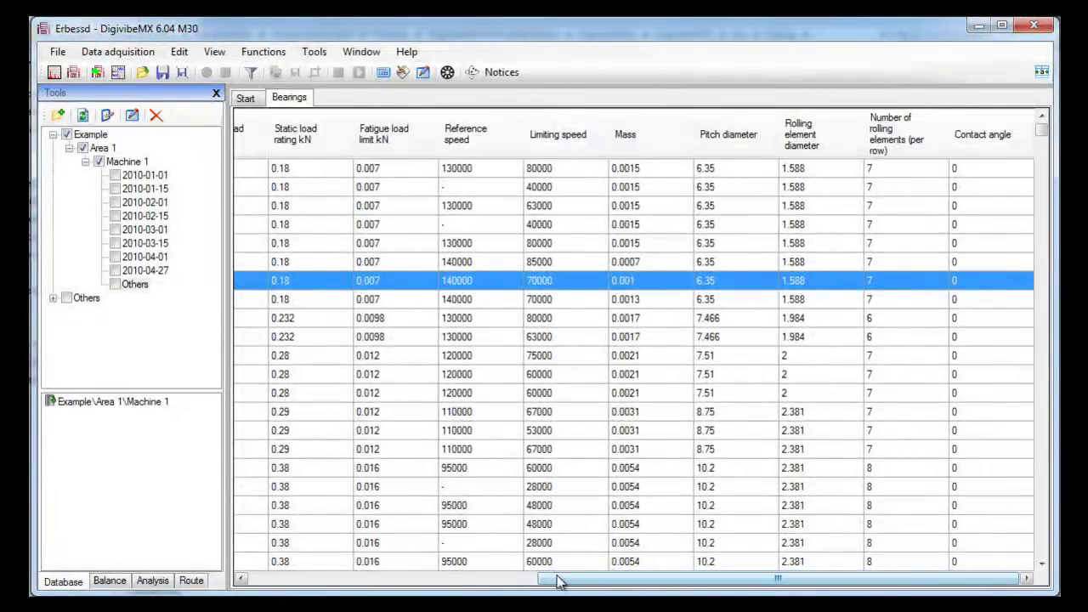
{"action": "left_click_drag", "start_coordinate": [553, 579], "coordinate": [227, 522]}
{"action": "scroll", "coordinate": [284, 413], "scroll_direction": "down", "scroll_amount": 4}
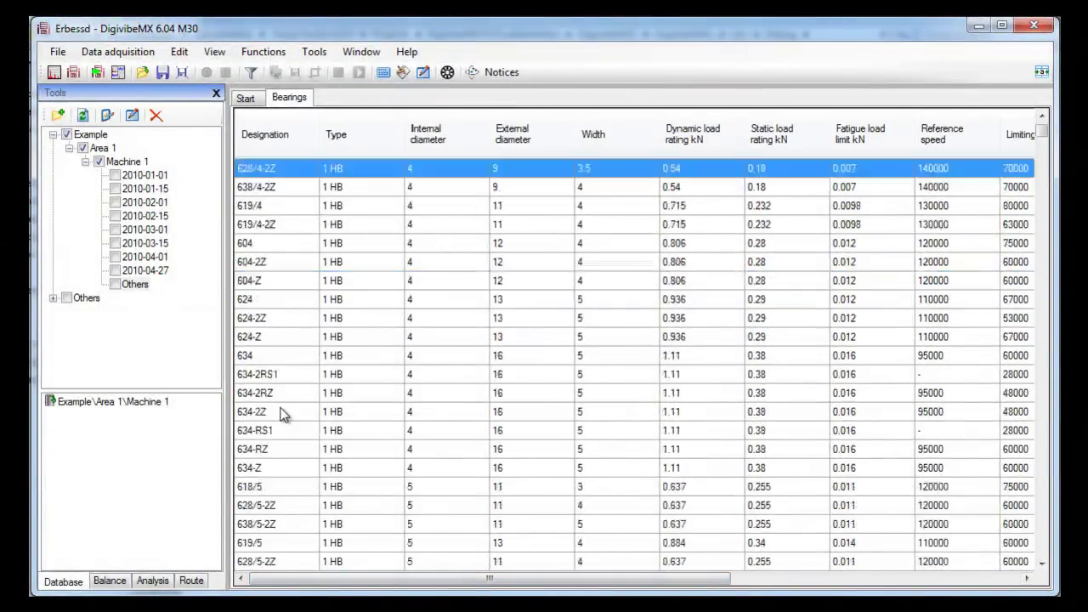
{"action": "left_click_drag", "start_coordinate": [1042, 133], "coordinate": [1042, 551]}
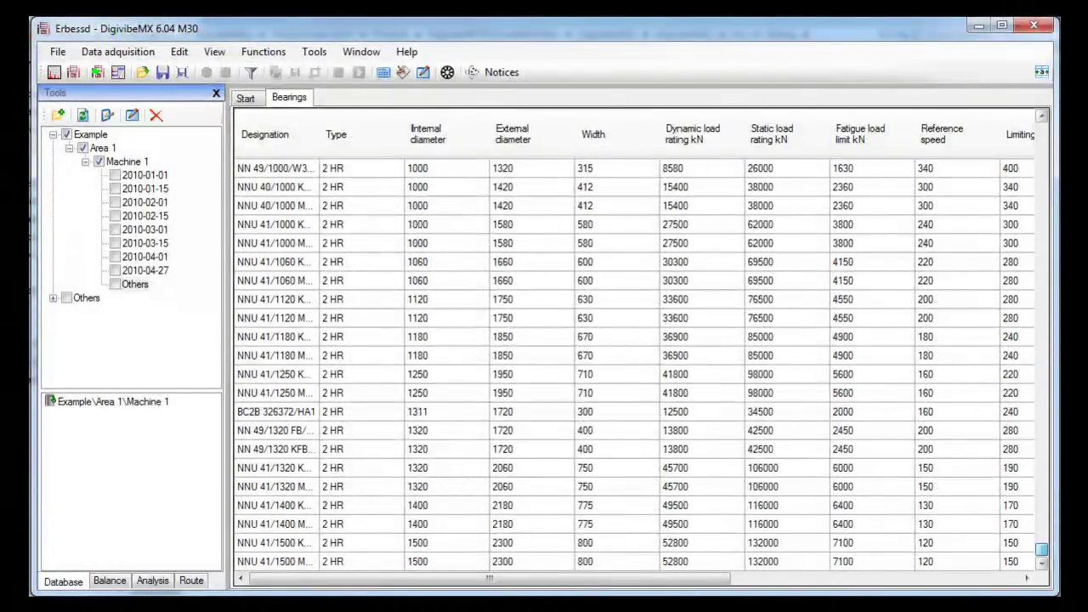
{"action": "left_click", "coordinate": [456, 561]}
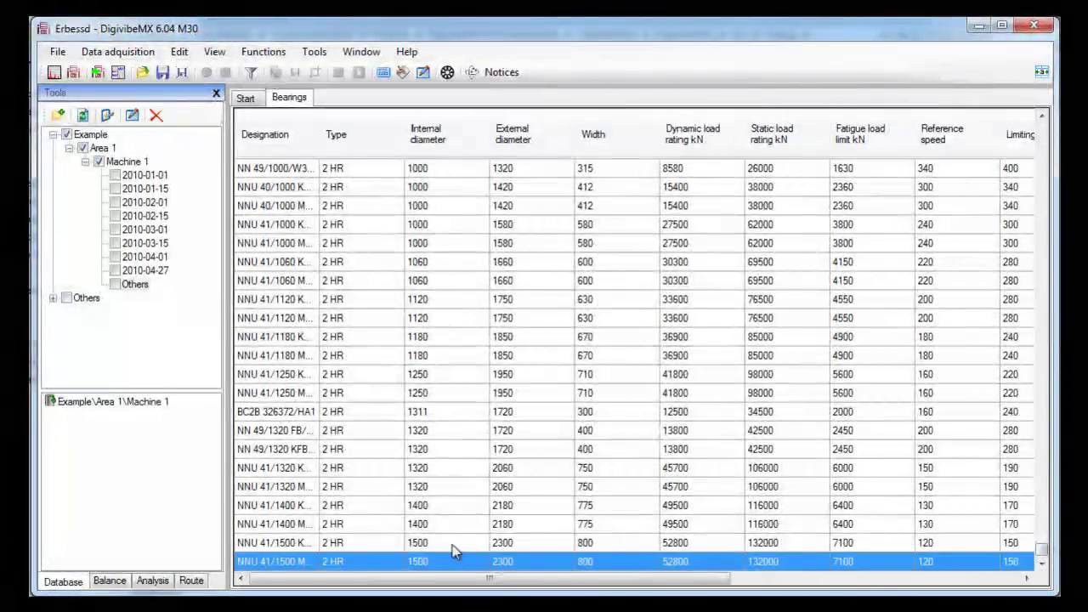
{"action": "right_click", "coordinate": [298, 98]}
{"action": "left_click", "coordinate": [323, 113]}
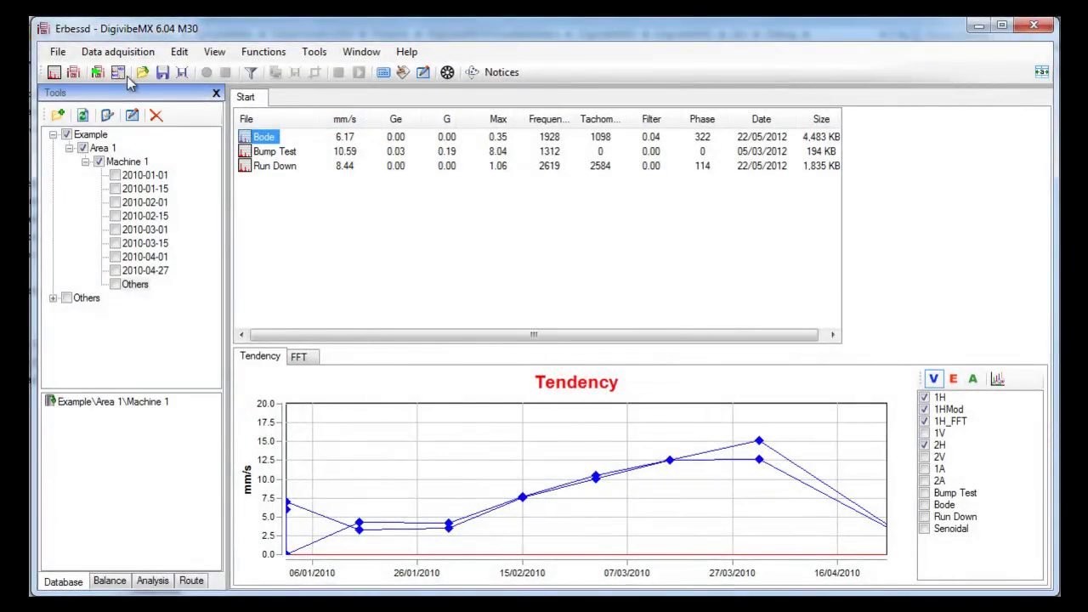
Start a new balance and accept the New balance dialog's settings.
{"action": "left_click", "coordinate": [74, 72]}
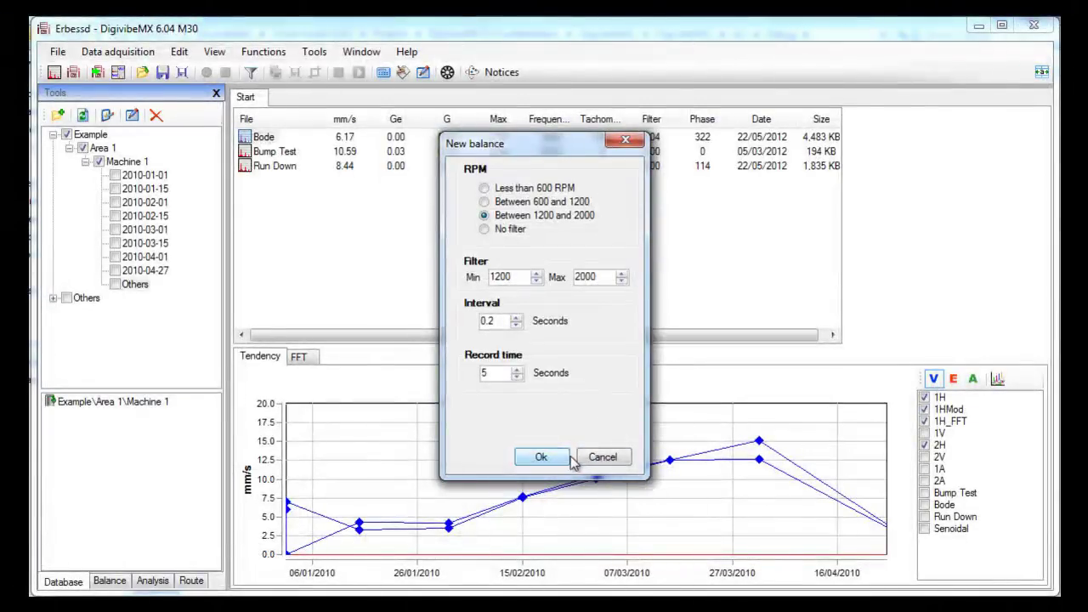
{"action": "left_click", "coordinate": [537, 541]}
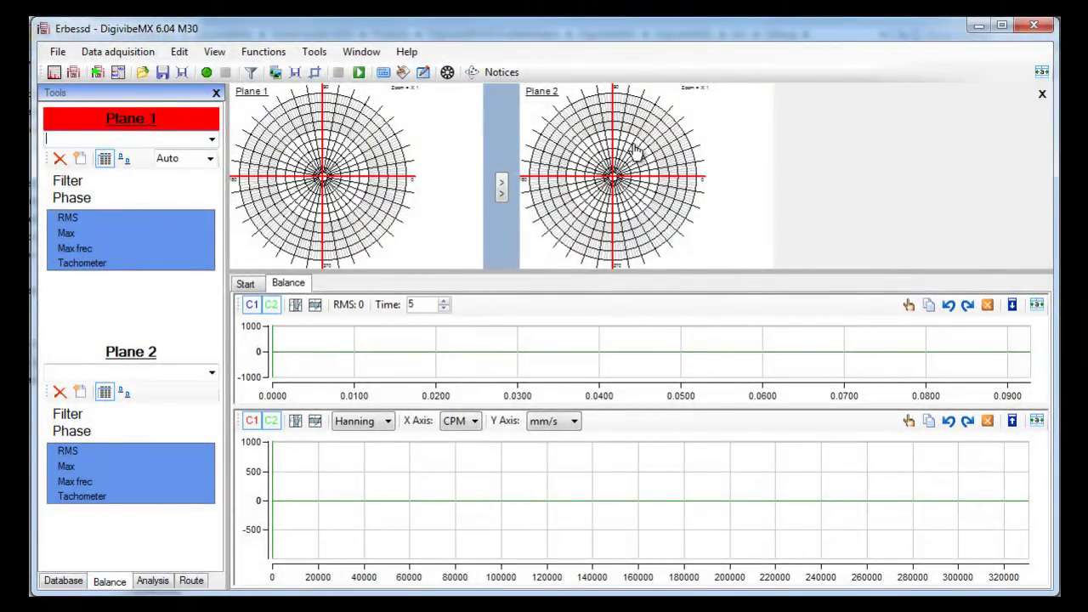
Open the Balancing calculator and go via 2 plane balance to the No Phase Balance form.
{"action": "left_click", "coordinate": [384, 73]}
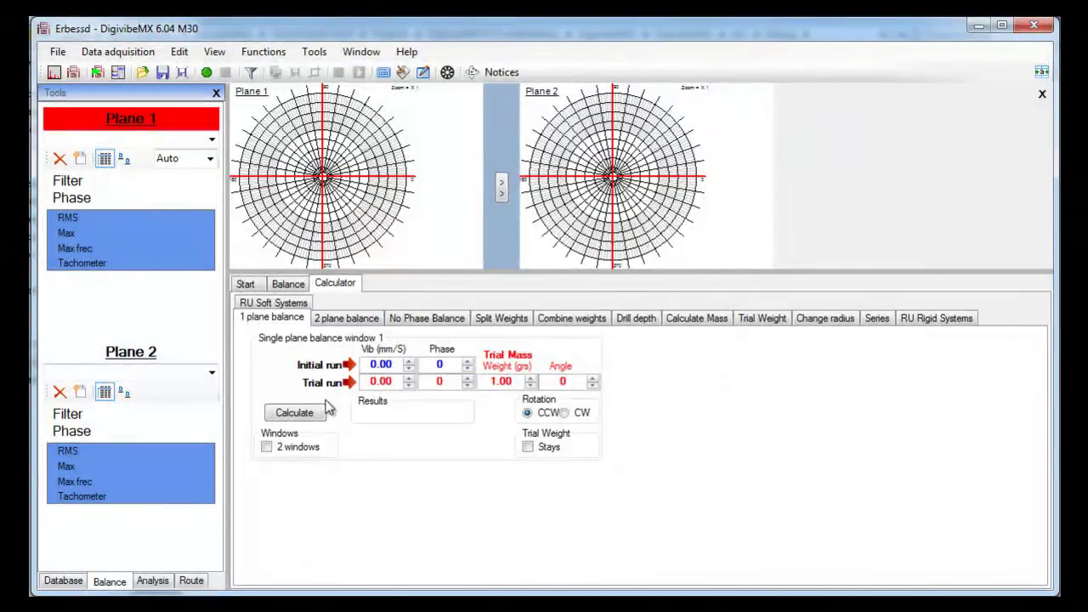
{"action": "left_click", "coordinate": [346, 319]}
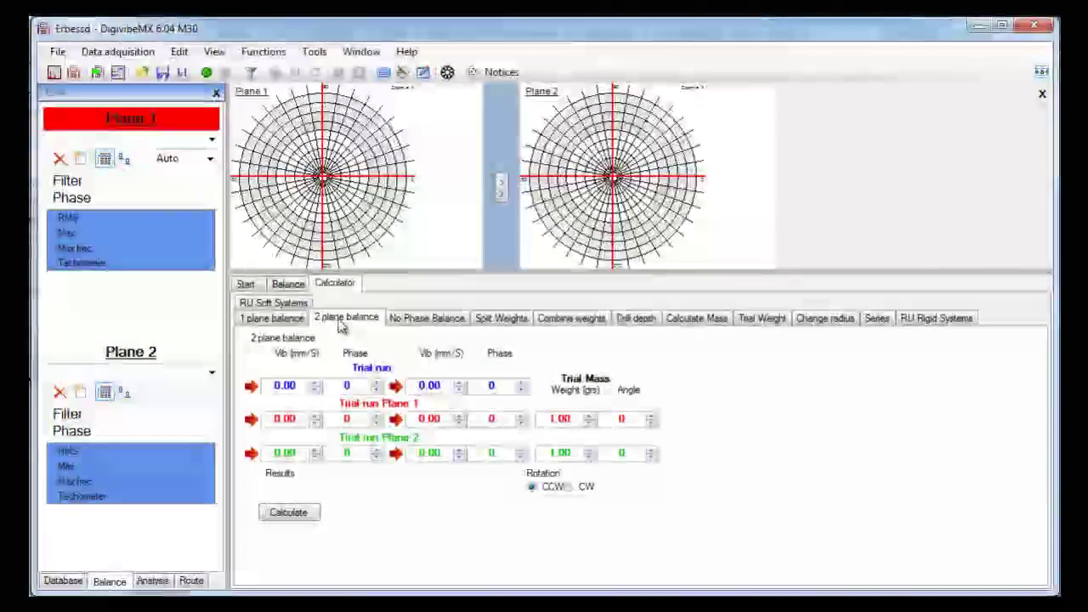
{"action": "left_click", "coordinate": [429, 318]}
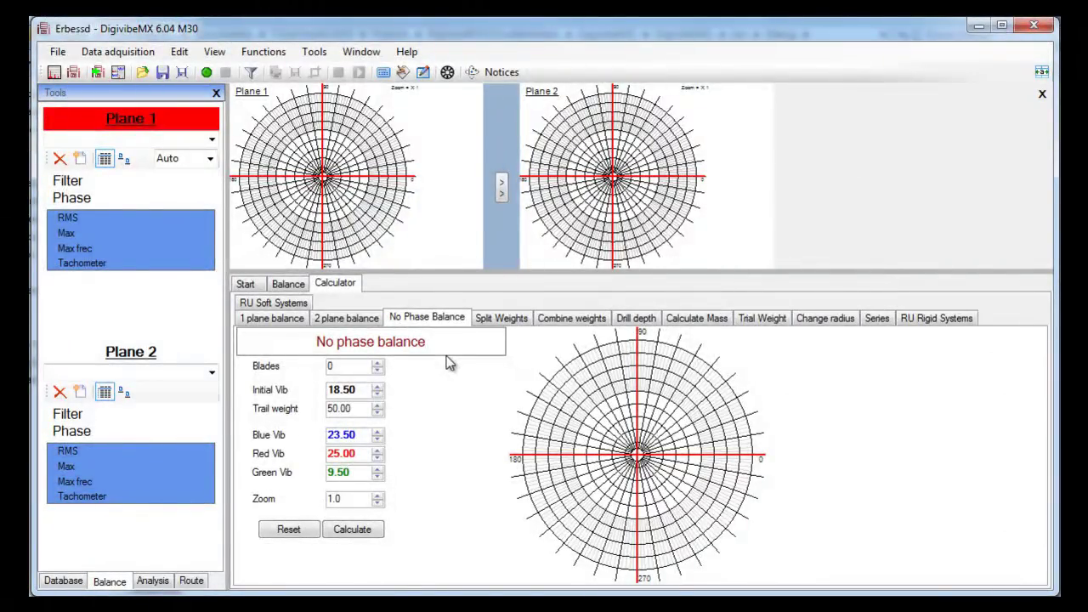
Raise the blade count to 6 and calculate the no-phase balance solution.
{"action": "left_click", "coordinate": [378, 363]}
{"action": "left_click", "coordinate": [378, 364]}
{"action": "left_click", "coordinate": [377, 363]}
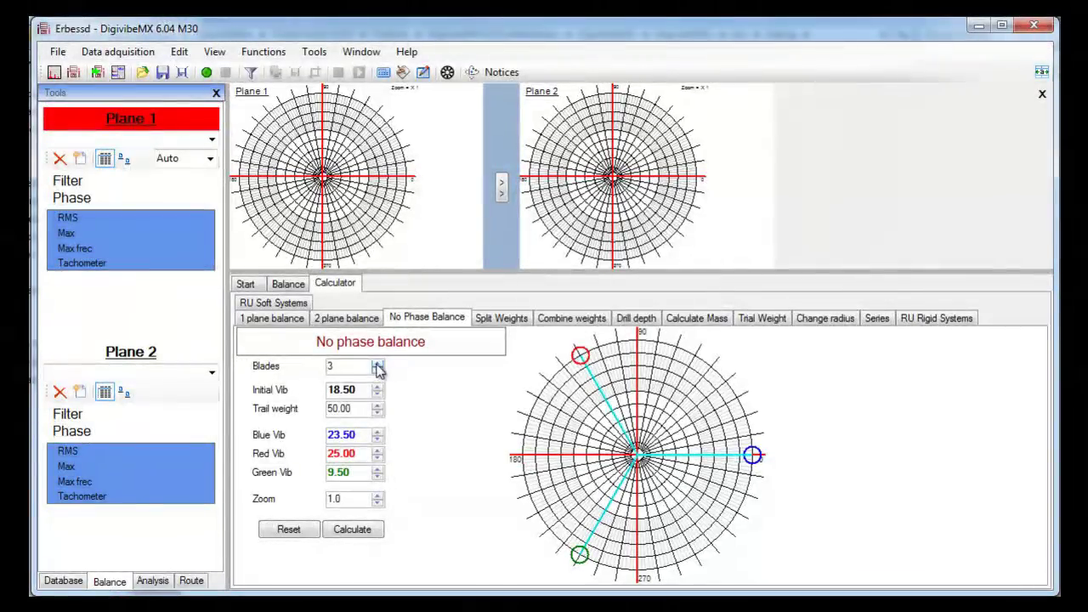
{"action": "left_click", "coordinate": [377, 363]}
{"action": "left_click", "coordinate": [378, 363]}
{"action": "left_click", "coordinate": [378, 363]}
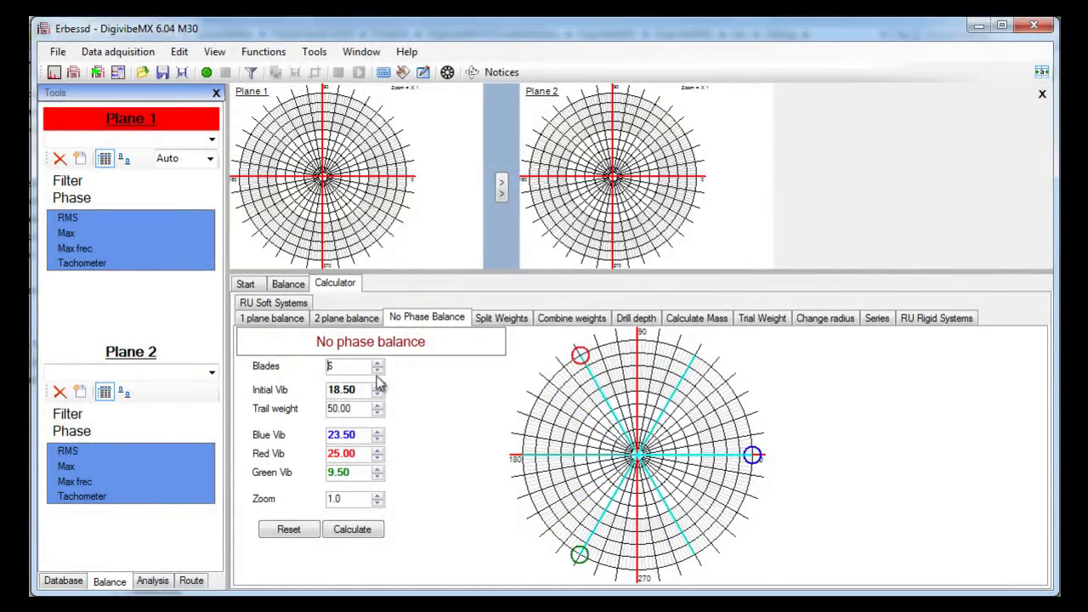
{"action": "left_click", "coordinate": [343, 530]}
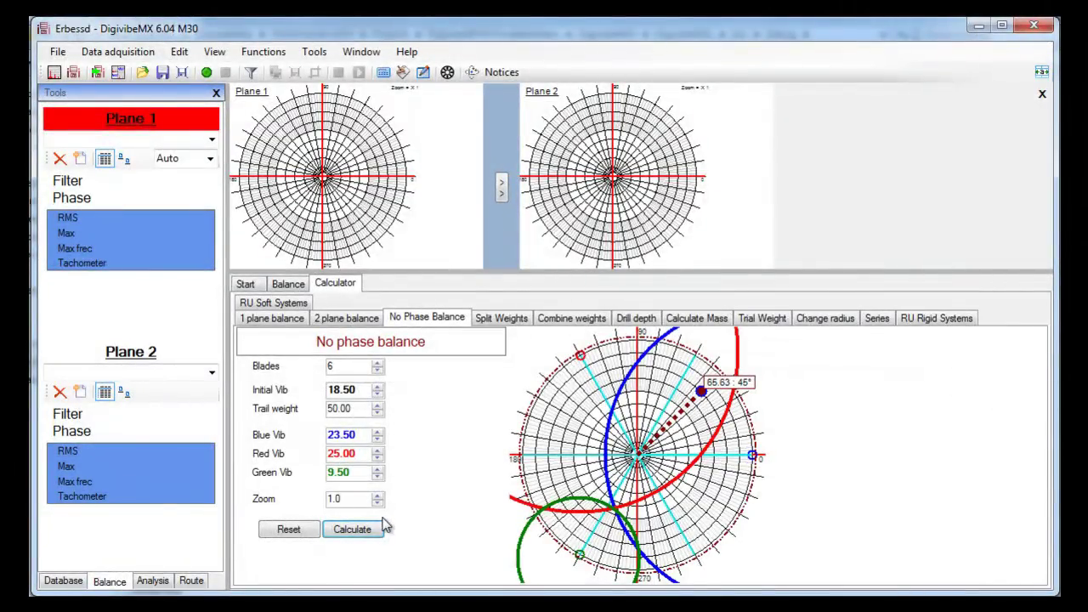
Enlarge the polar plot, place the solution point at the circles' intersection, and open Split Weights.
{"action": "left_click_drag", "start_coordinate": [487, 273], "coordinate": [488, 220]}
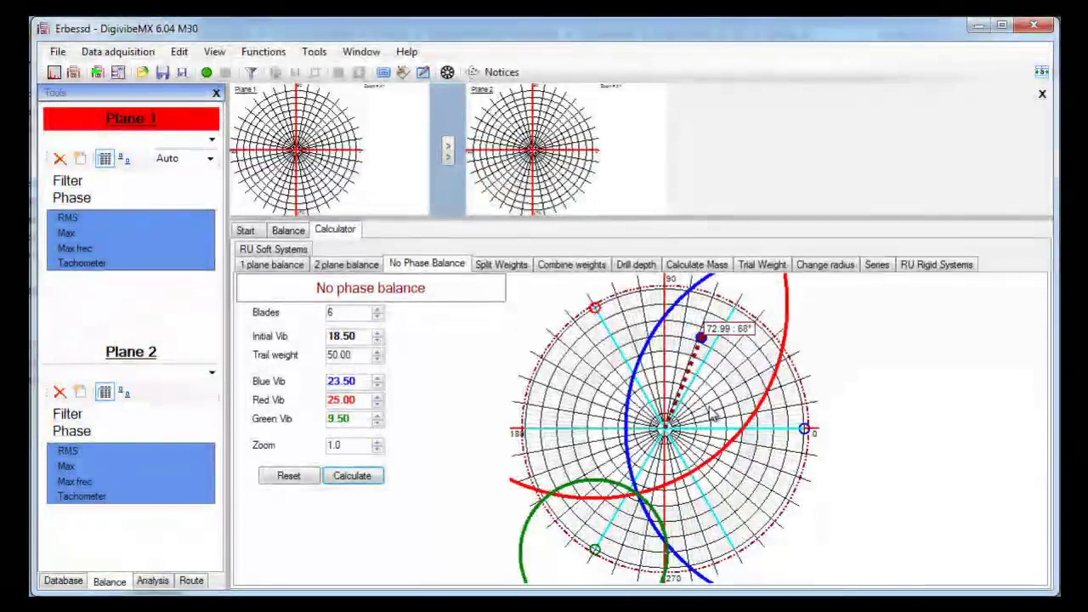
{"action": "left_click_drag", "start_coordinate": [703, 338], "coordinate": [637, 482]}
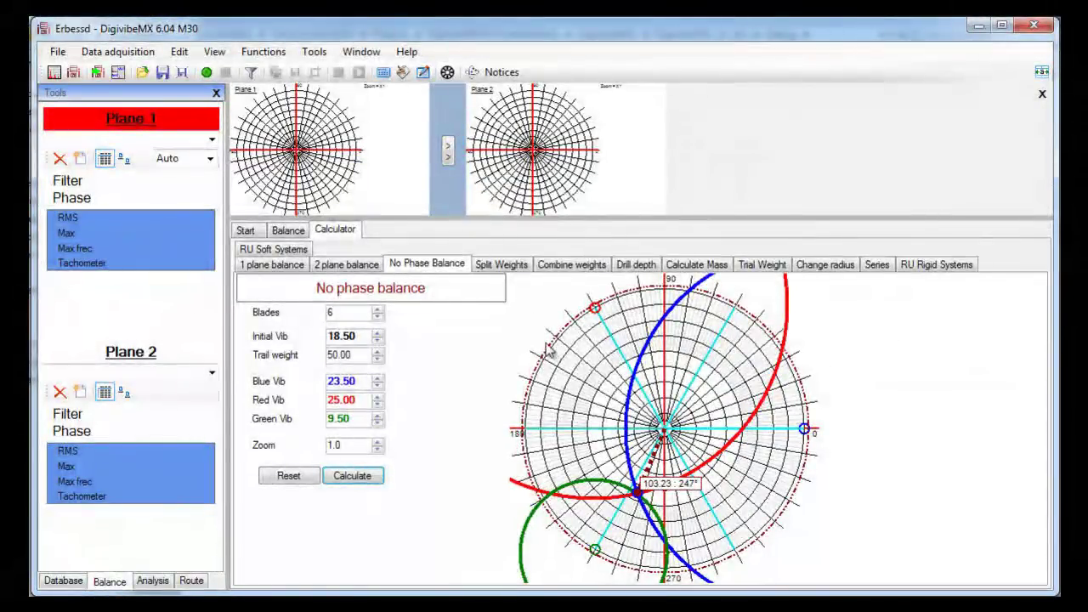
{"action": "left_click", "coordinate": [518, 267]}
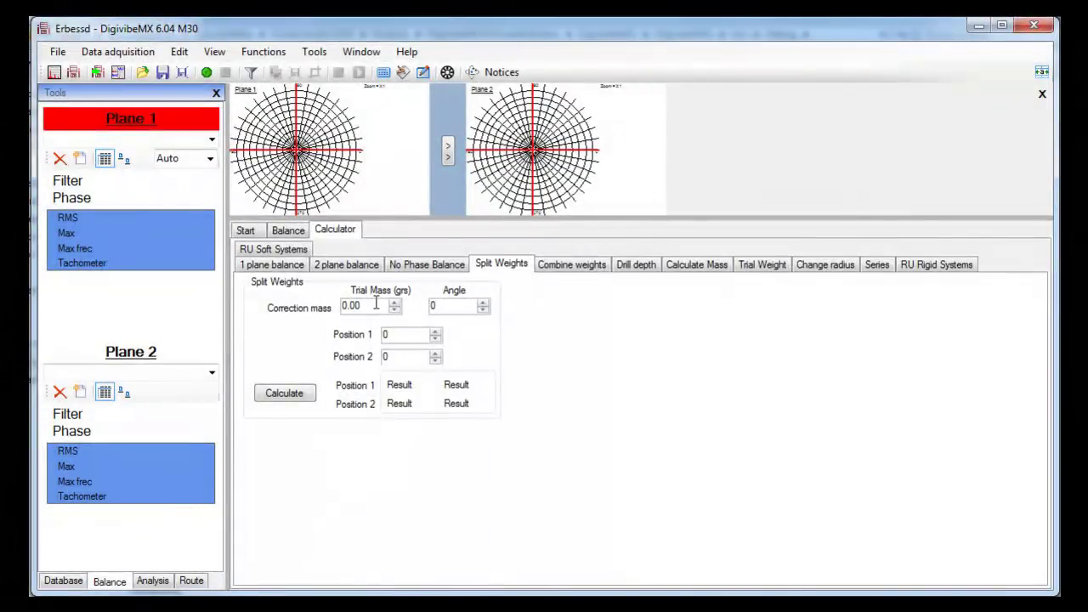
Enter 20 g correction mass, 25° angle and 60° Position 2, then calculate the 13.25 g / 9.76 g split.
{"action": "left_click_drag", "start_coordinate": [376, 303], "coordinate": [283, 310]}
{"action": "type", "text": "20"}
{"action": "key", "text": "Tab"}
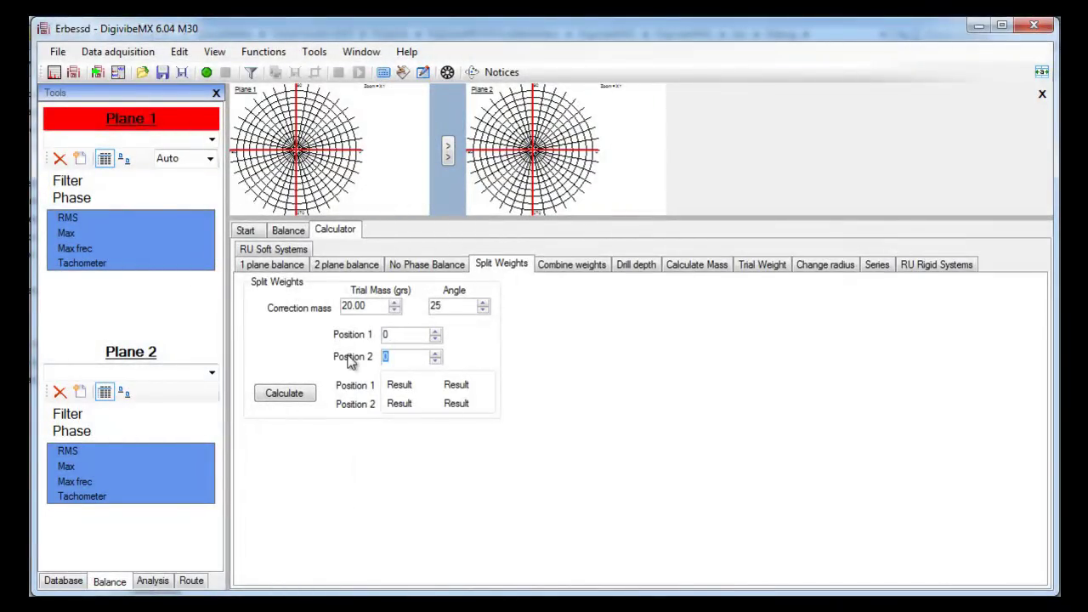
{"action": "left_click", "coordinate": [306, 395]}
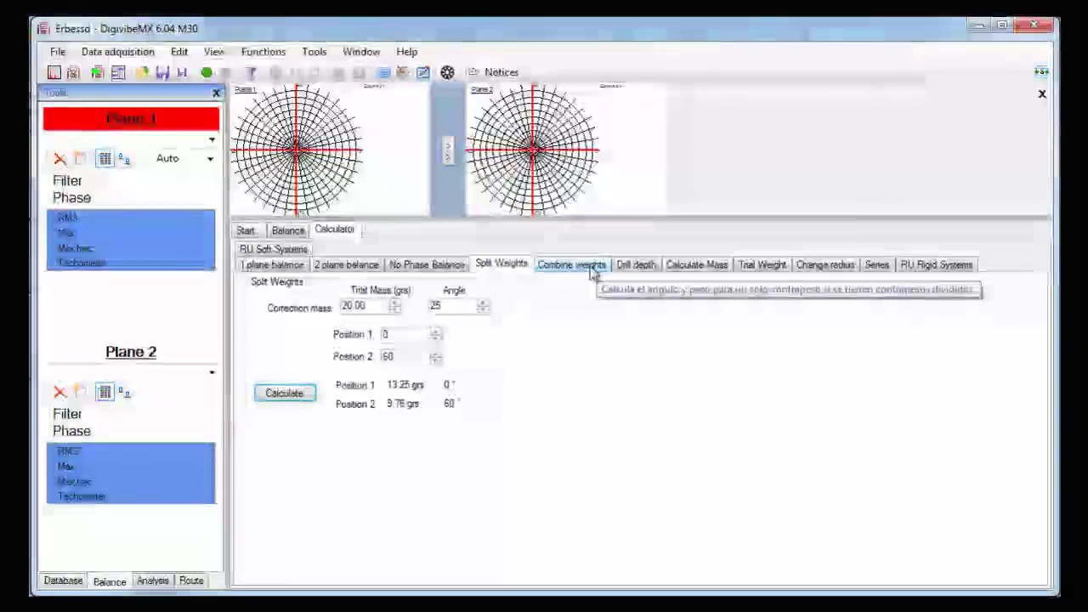
In Combine weights, enter Weight 1 as 20 g at 60°.
{"action": "left_click", "coordinate": [590, 266]}
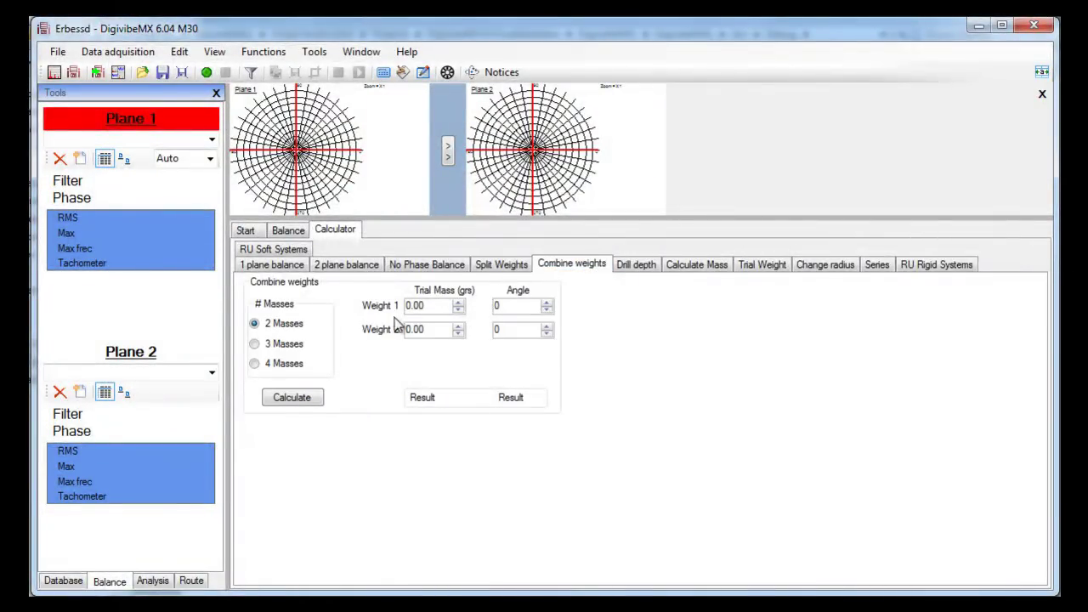
{"action": "left_click", "coordinate": [430, 308]}
{"action": "type", "text": "20"}
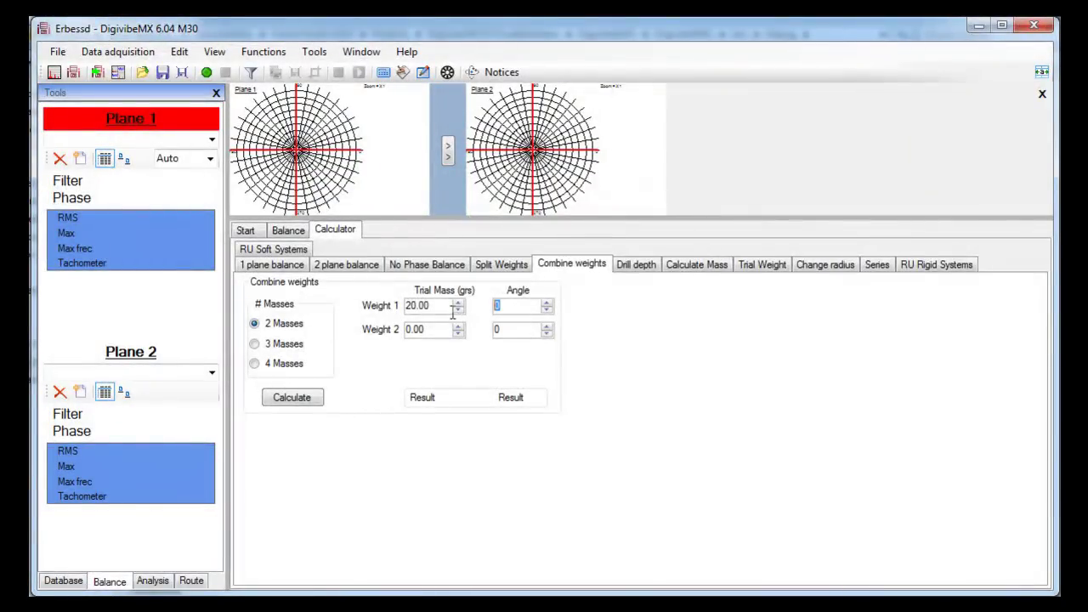
{"action": "type", "text": "60"}
Enter Weight 2 as 40 g at 270° and calculate the combined 24.79 g at 294°.
{"action": "left_click", "coordinate": [432, 329]}
{"action": "type", "text": "40"}
{"action": "key", "text": "Tab"}
{"action": "type", "text": "270"}
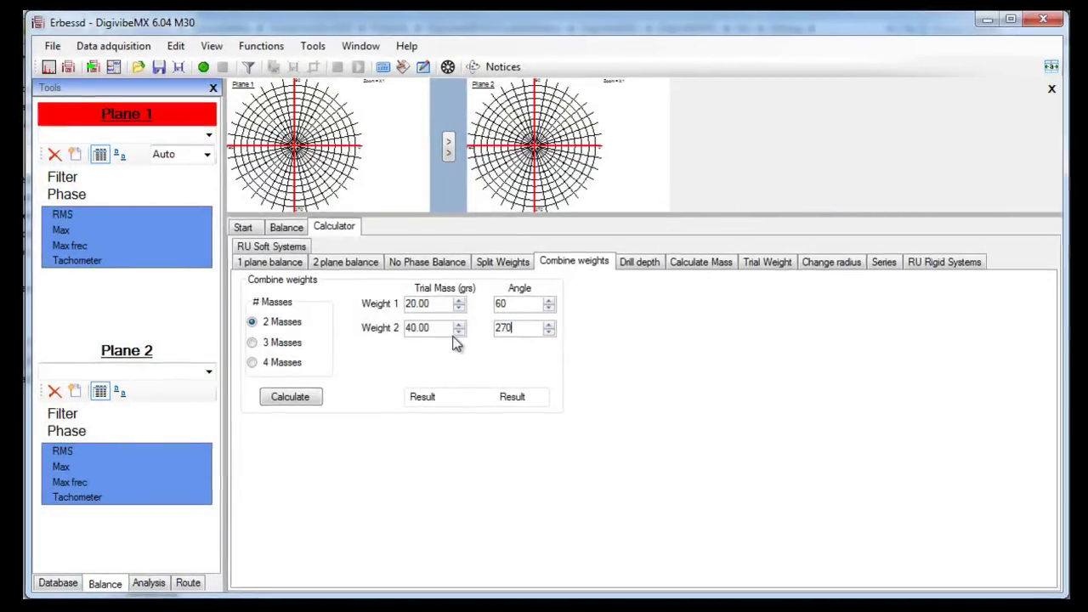
{"action": "left_click", "coordinate": [311, 398]}
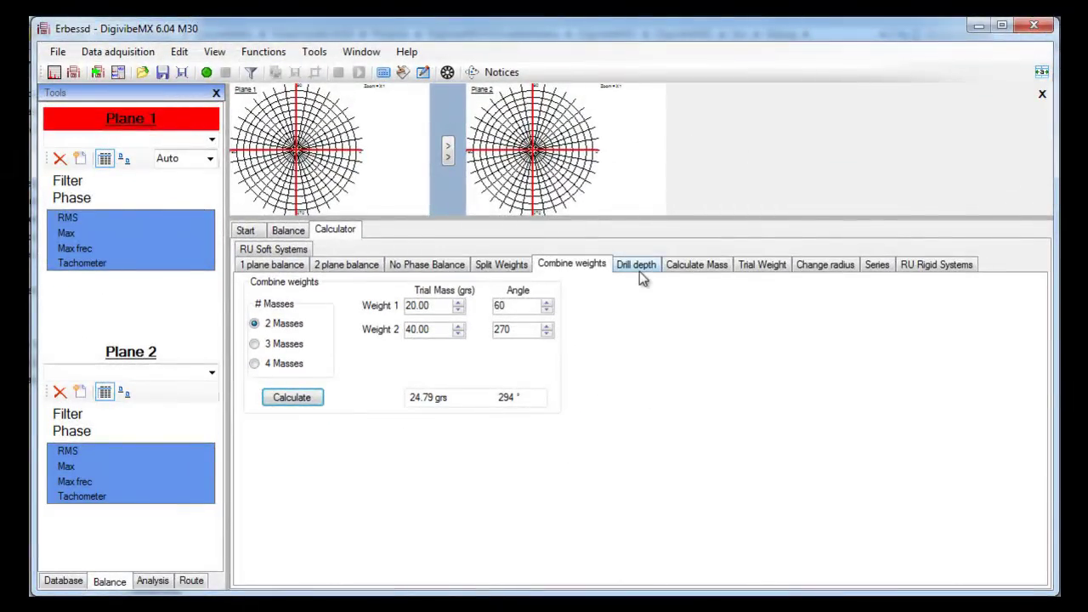
{"action": "left_click", "coordinate": [637, 267]}
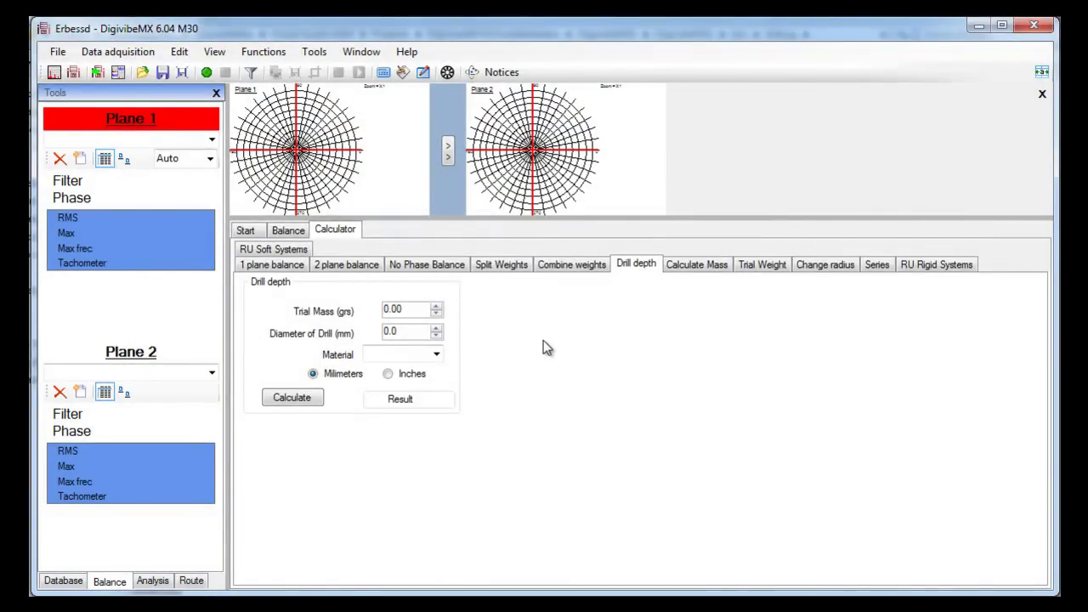
In inches, calculate a 2.352 inch drill depth for 20 g in Aluminium with a 1/2 inch drill.
{"action": "left_click", "coordinate": [406, 376]}
{"action": "left_click", "coordinate": [387, 311]}
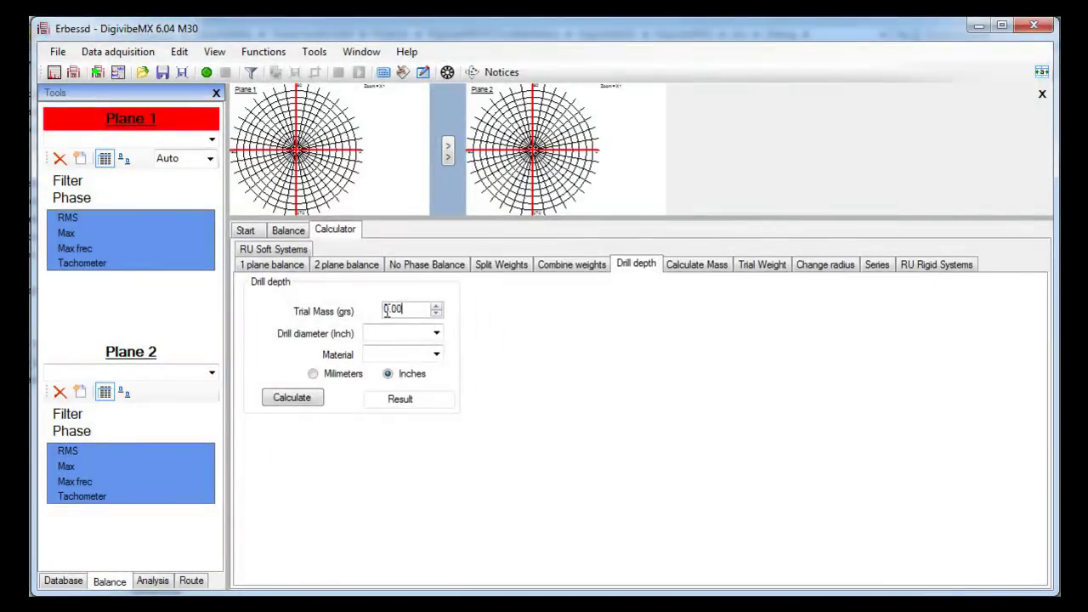
{"action": "left_click", "coordinate": [406, 333]}
{"action": "left_click", "coordinate": [437, 333]}
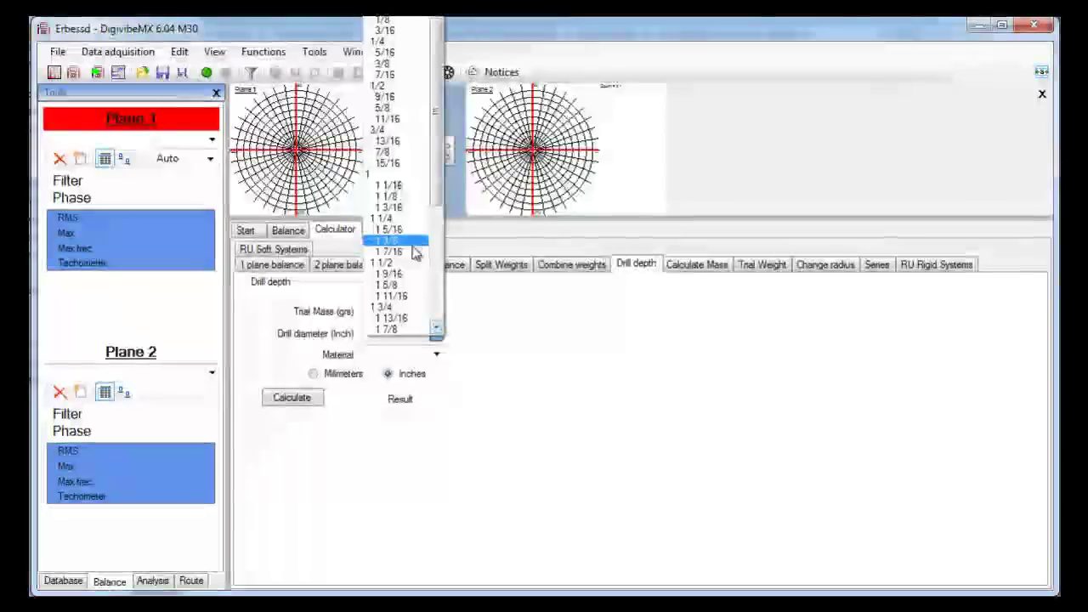
{"action": "left_click", "coordinate": [417, 88]}
{"action": "left_click", "coordinate": [436, 355]}
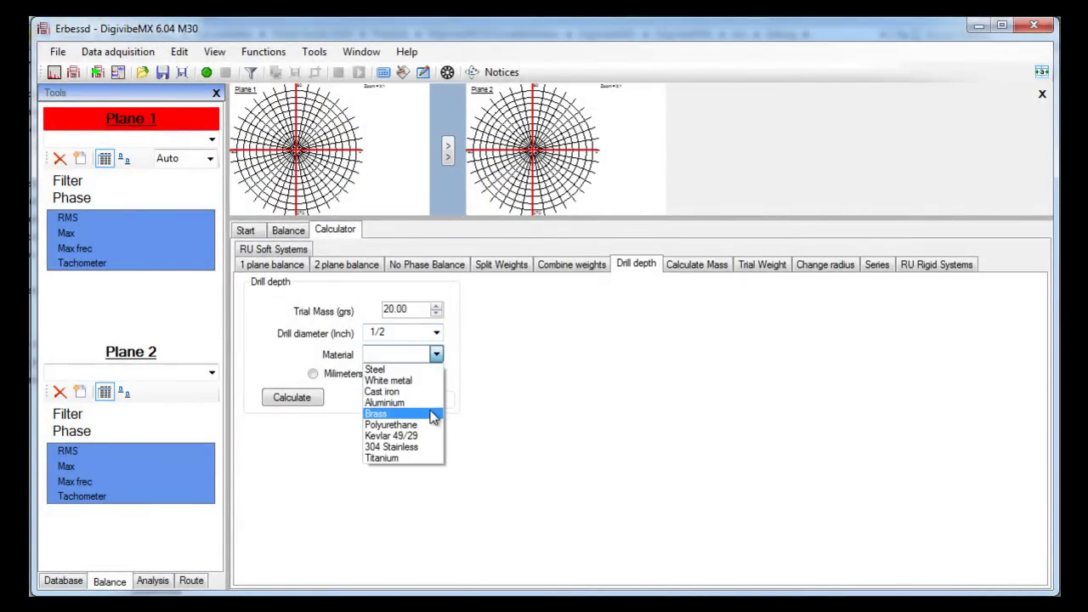
{"action": "left_click", "coordinate": [424, 404]}
{"action": "left_click", "coordinate": [308, 399]}
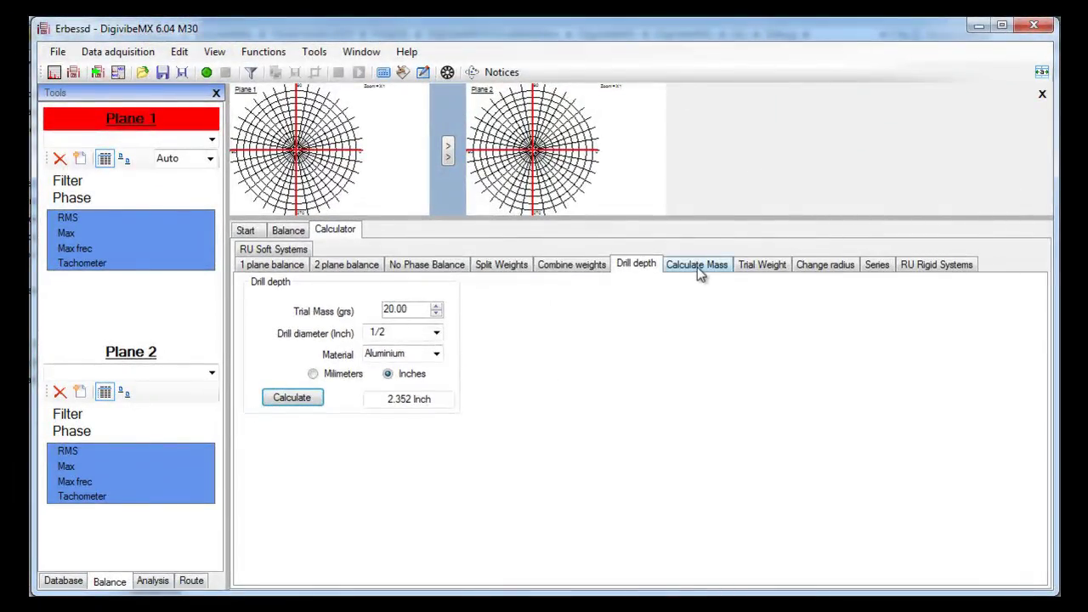
{"action": "left_click", "coordinate": [698, 267]}
Set inch units, a 20 g trial mass, 1/8 inch plate thickness and 1 inch width.
{"action": "left_click", "coordinate": [414, 397]}
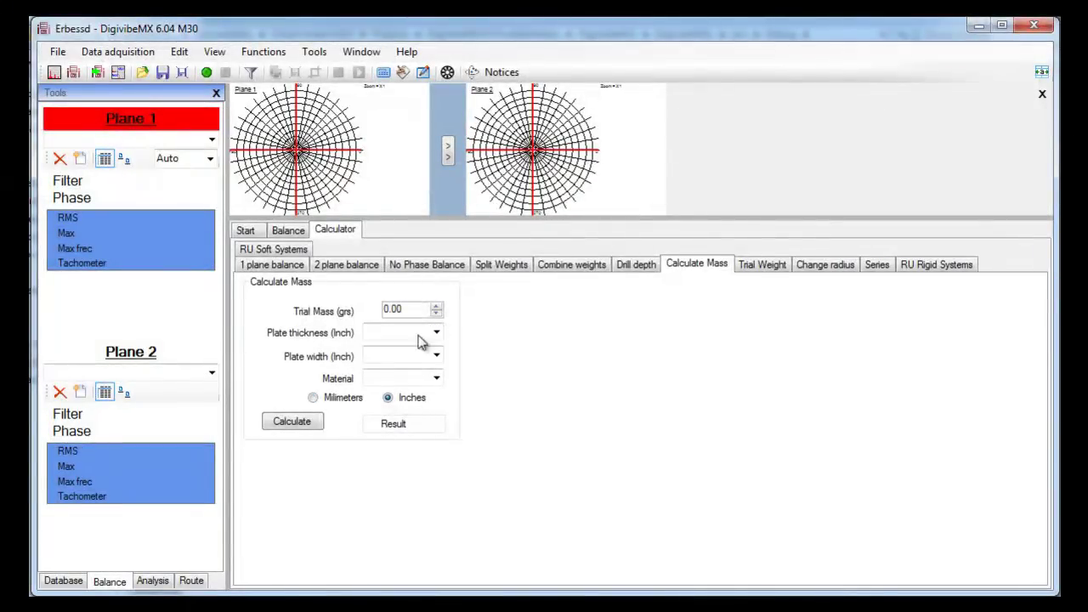
{"action": "left_click_drag", "start_coordinate": [427, 309], "coordinate": [374, 316]}
{"action": "left_click", "coordinate": [426, 329]}
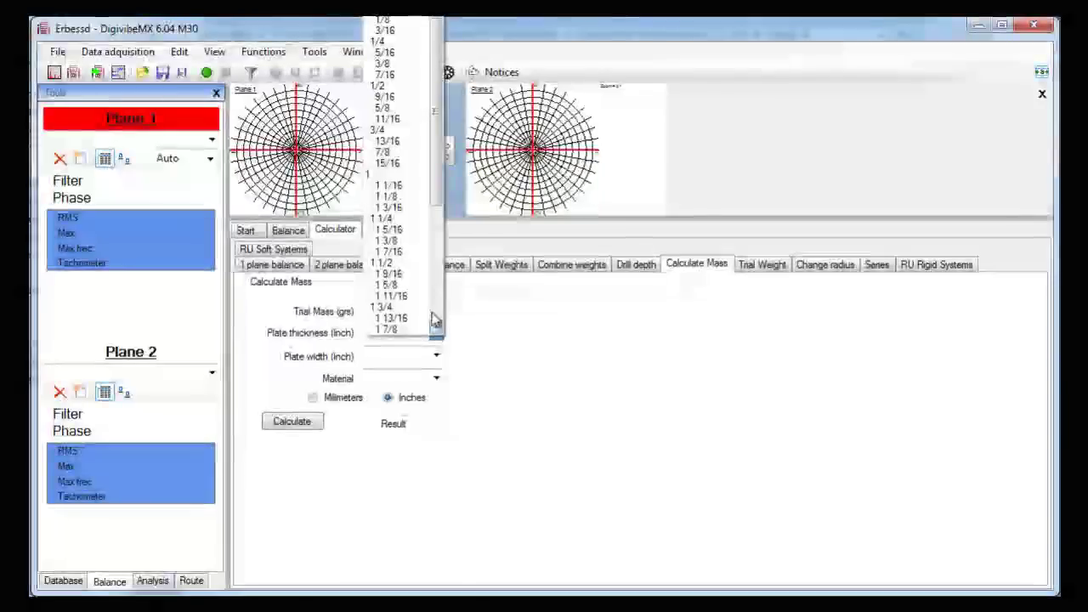
{"action": "left_click", "coordinate": [413, 29]}
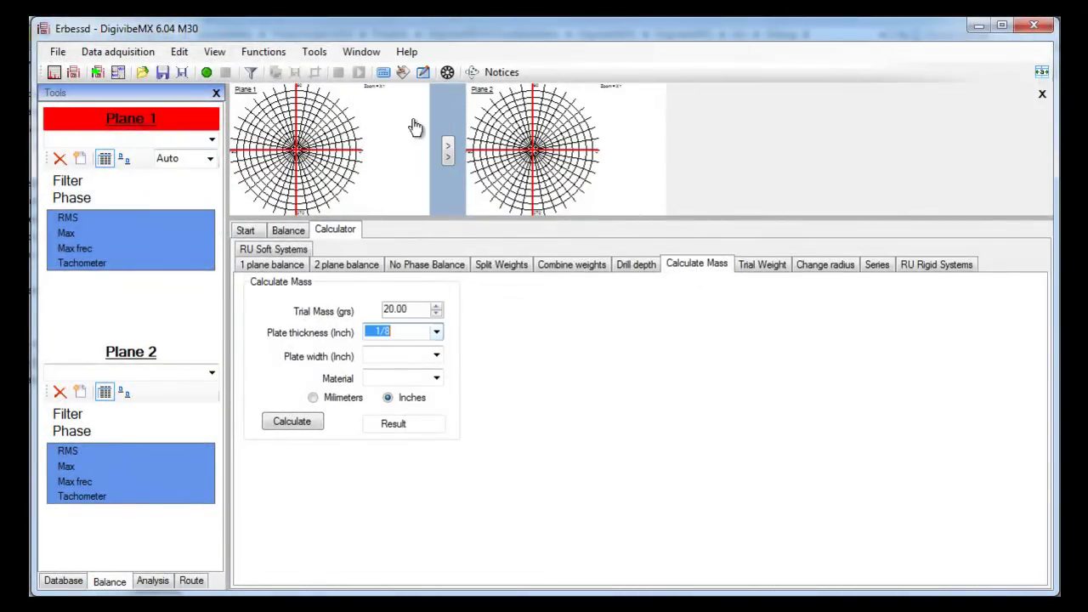
{"action": "left_click", "coordinate": [437, 356]}
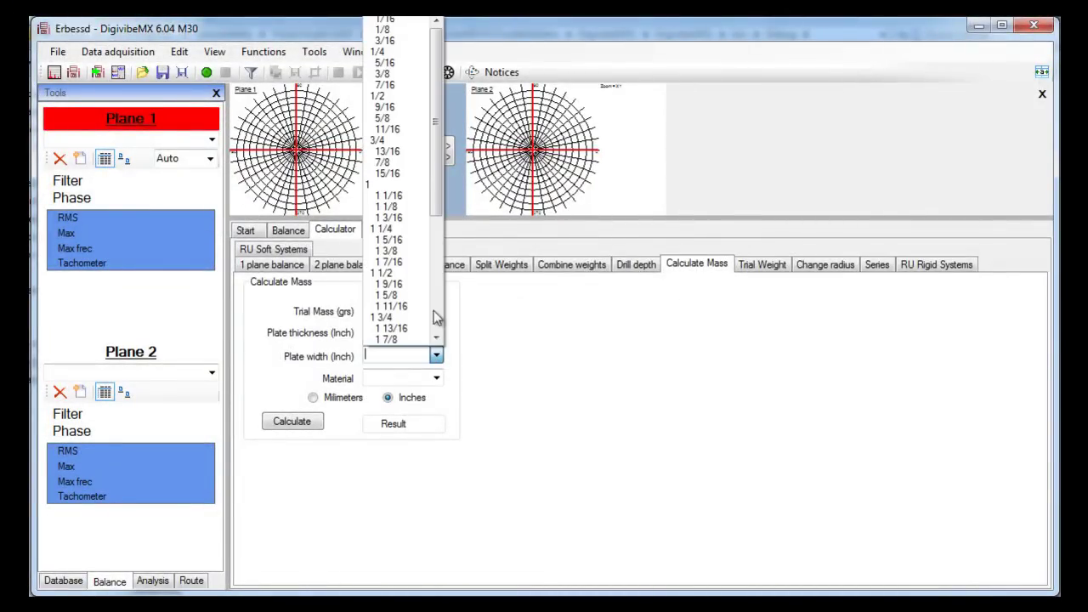
{"action": "left_click", "coordinate": [406, 184]}
Choose Steel, calculate the 1.245 inch result, then view the Trial Weight and Change radius sheets.
{"action": "left_click", "coordinate": [437, 378]}
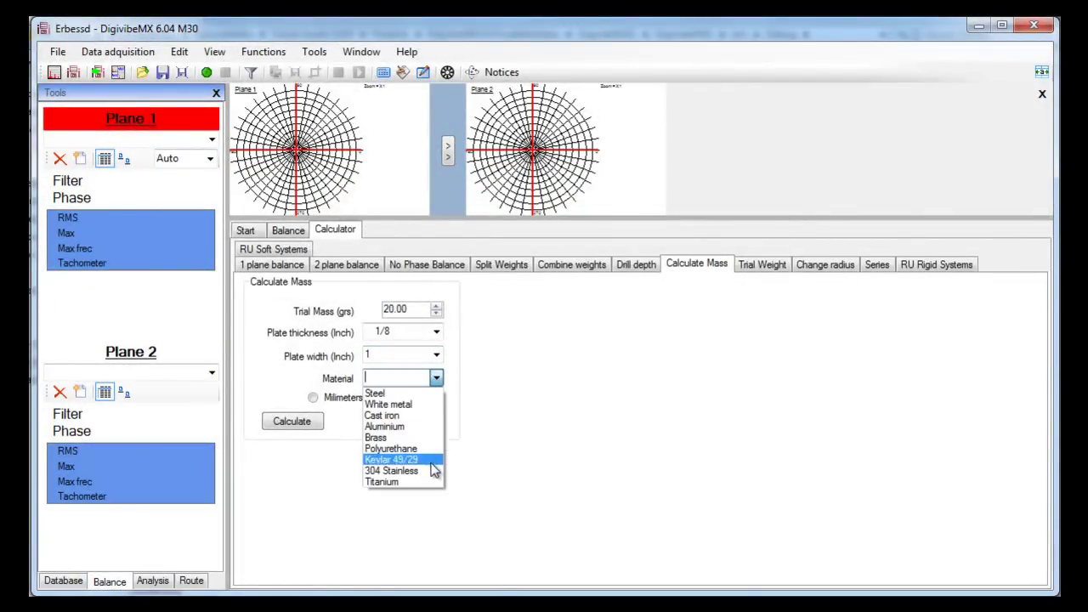
{"action": "left_click", "coordinate": [435, 395]}
{"action": "left_click", "coordinate": [292, 421]}
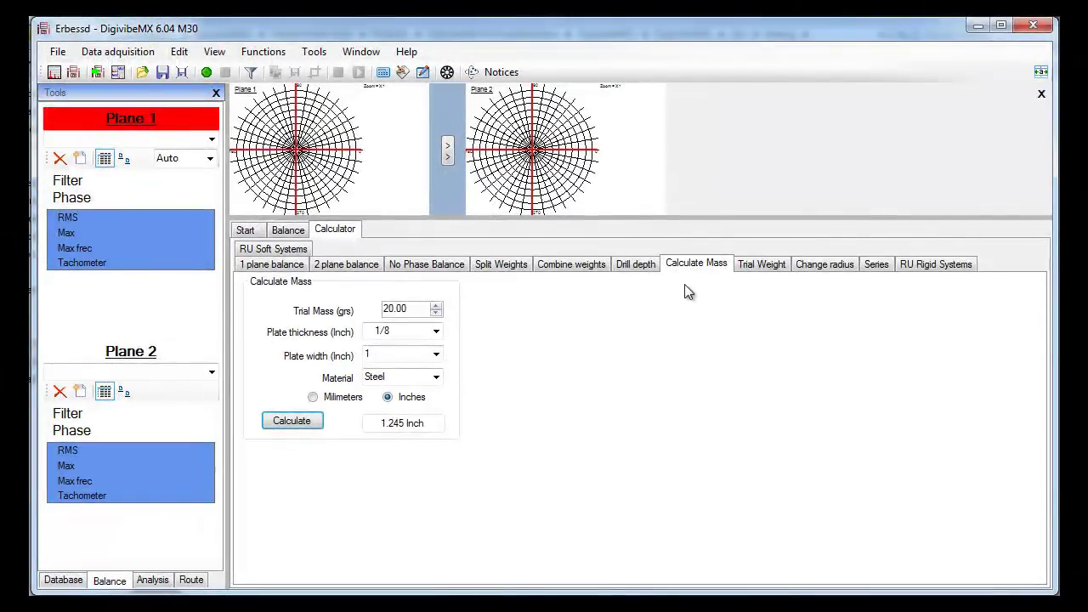
{"action": "left_click", "coordinate": [750, 268]}
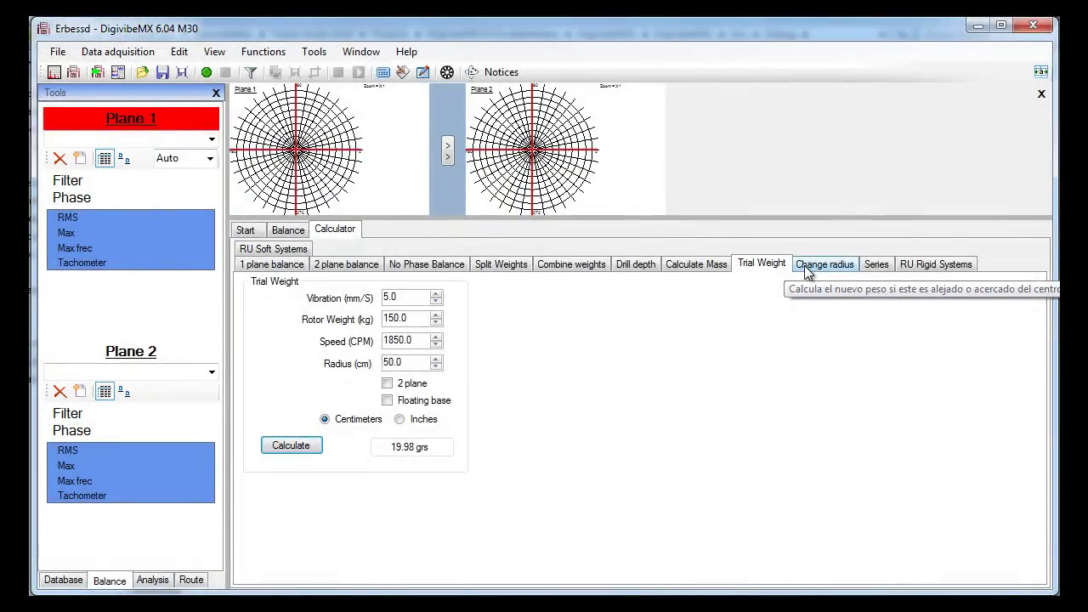
{"action": "left_click", "coordinate": [806, 267]}
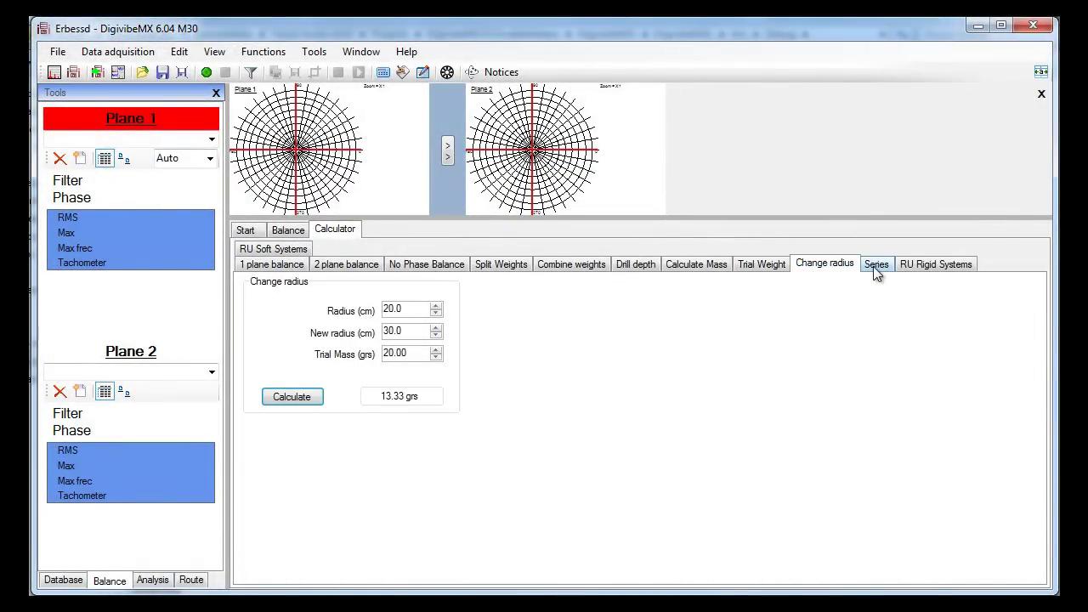